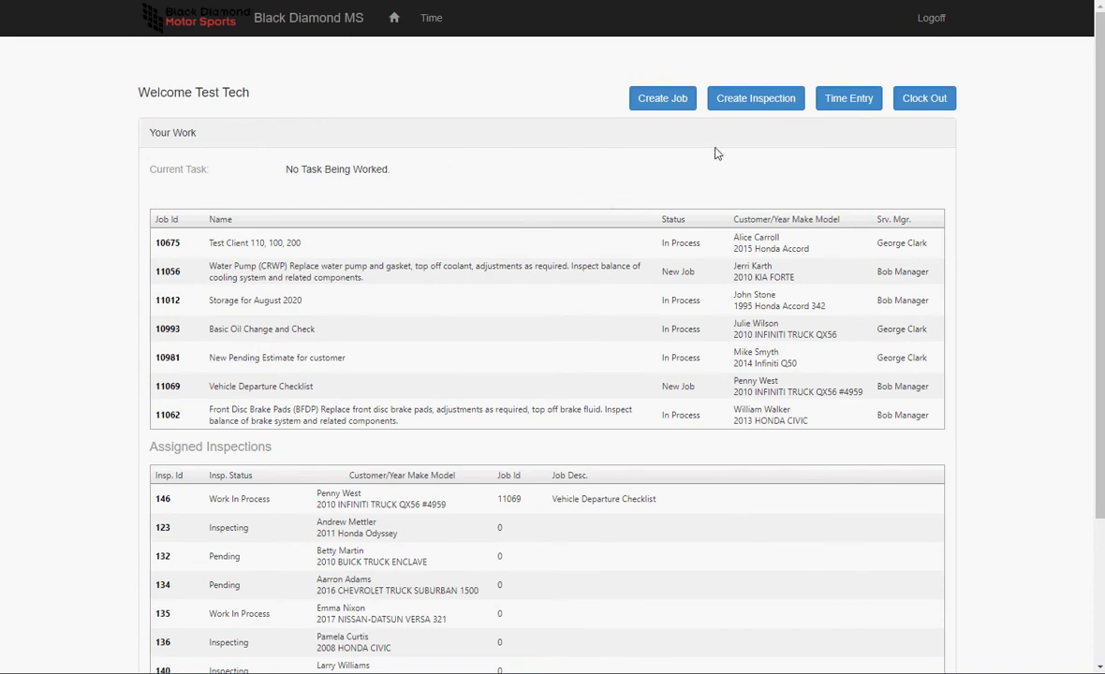
# - Open the Create New Inspection form from the technician home page
pyautogui.click(752, 108)
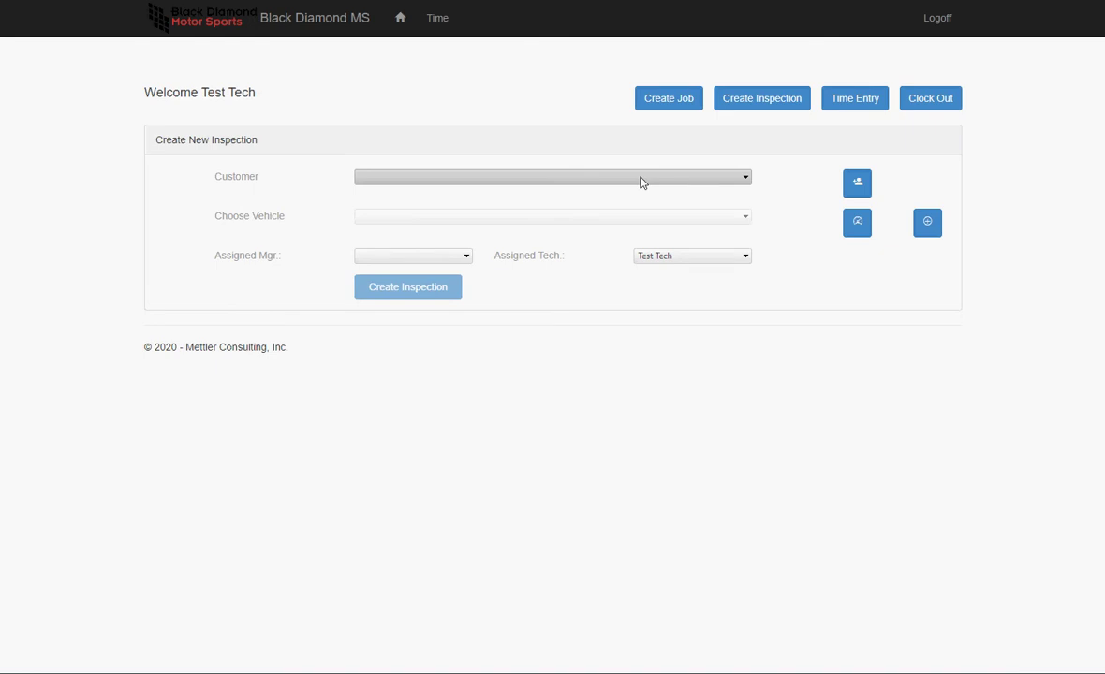
# - Fill in the inspection form: a customer under P, the 2010 INFINITI TRUCK QX56 #4959, and a service manager
pyautogui.click(642, 183)
pyautogui.press('p')
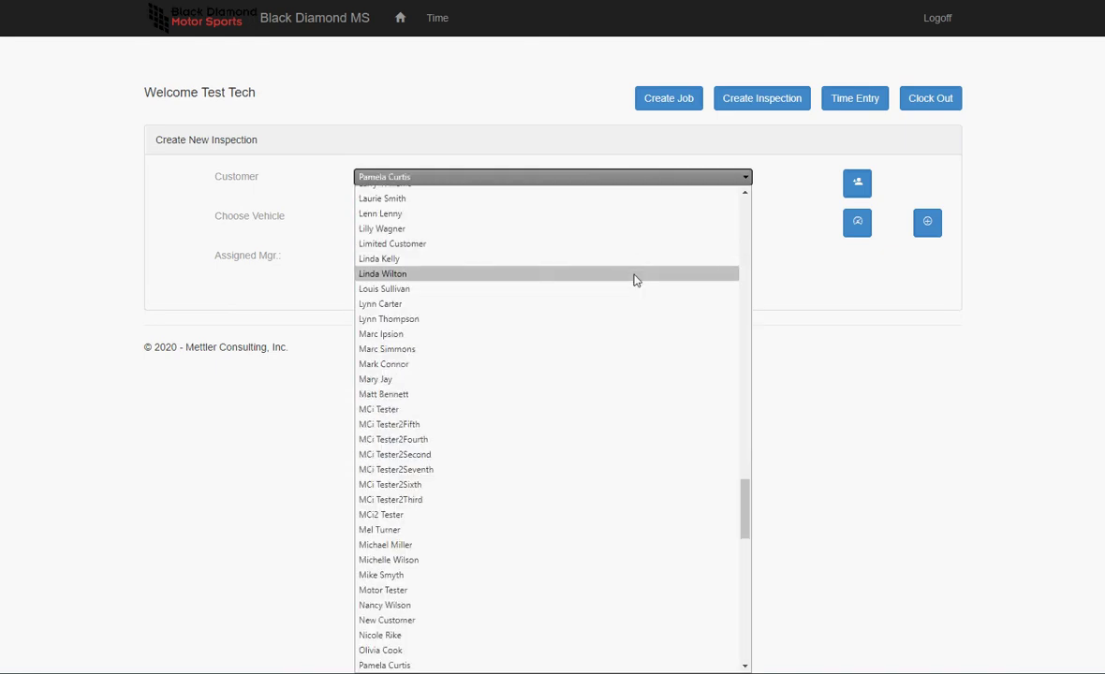
pyautogui.scroll(-5, 600, 356)
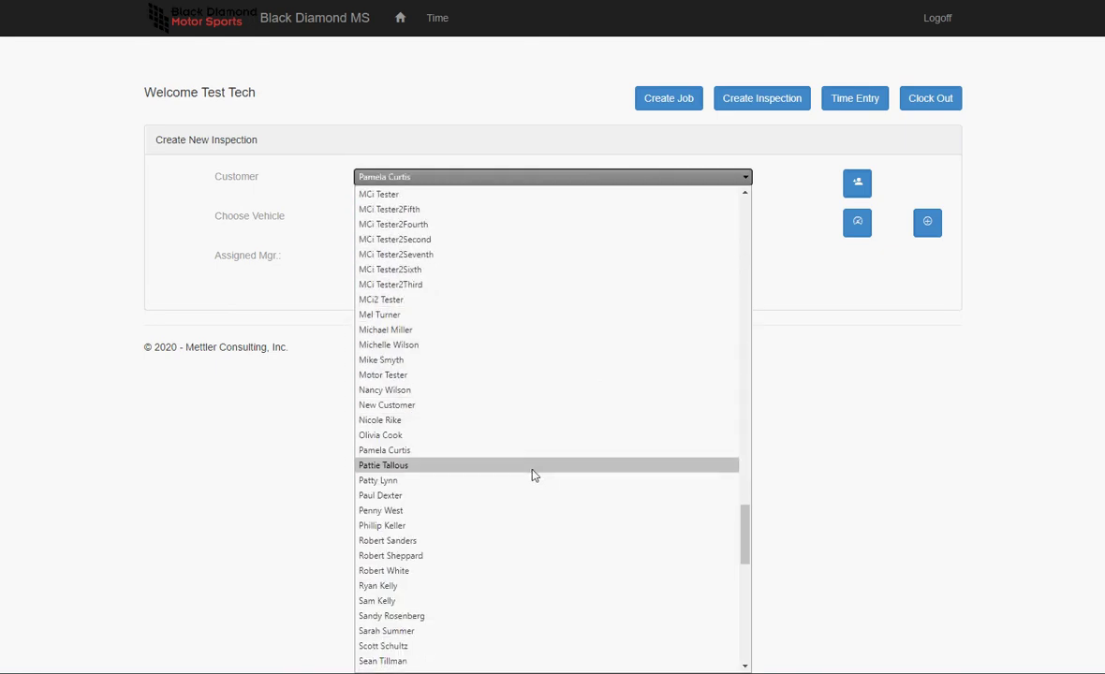
pyautogui.click(525, 511)
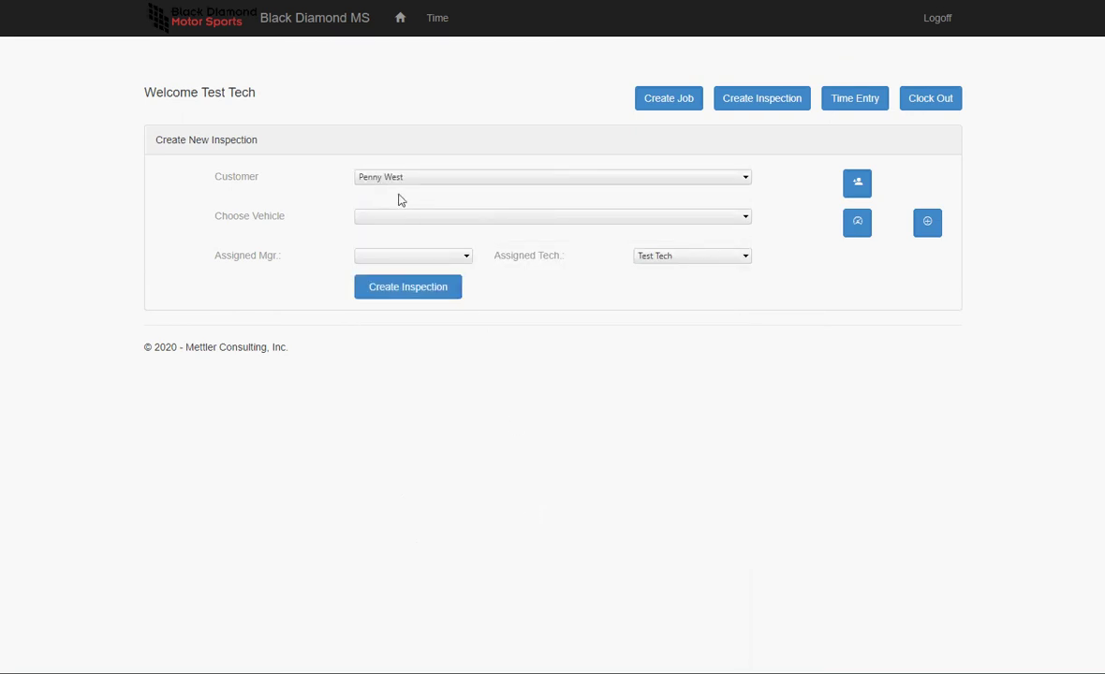
pyautogui.click(429, 219)
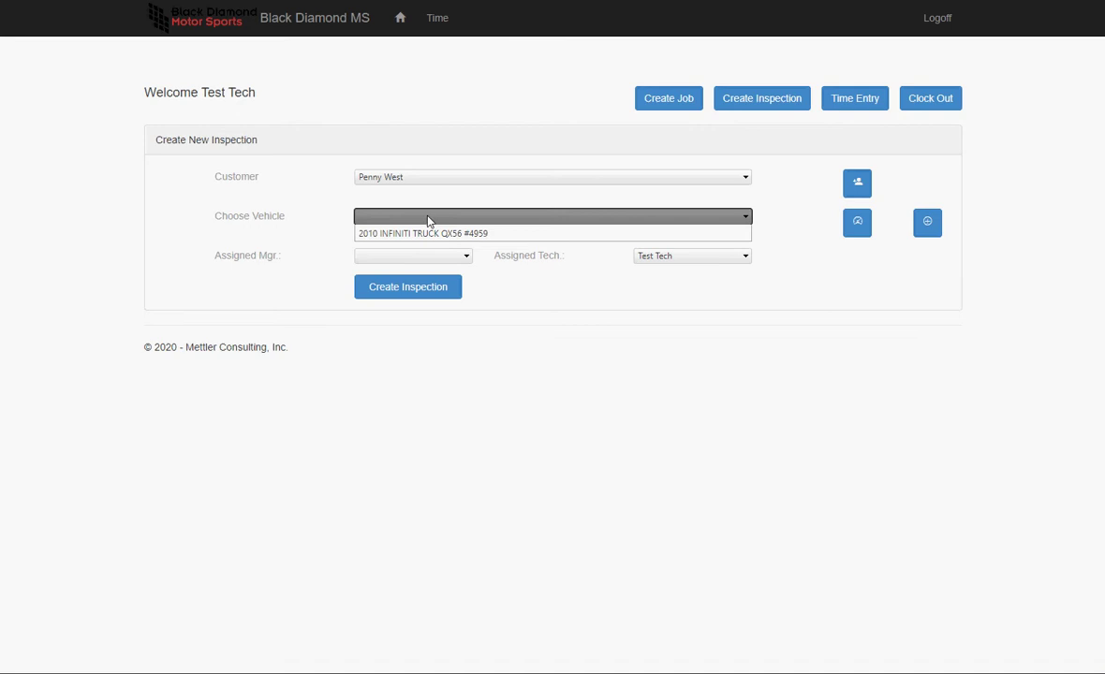
pyautogui.click(478, 559)
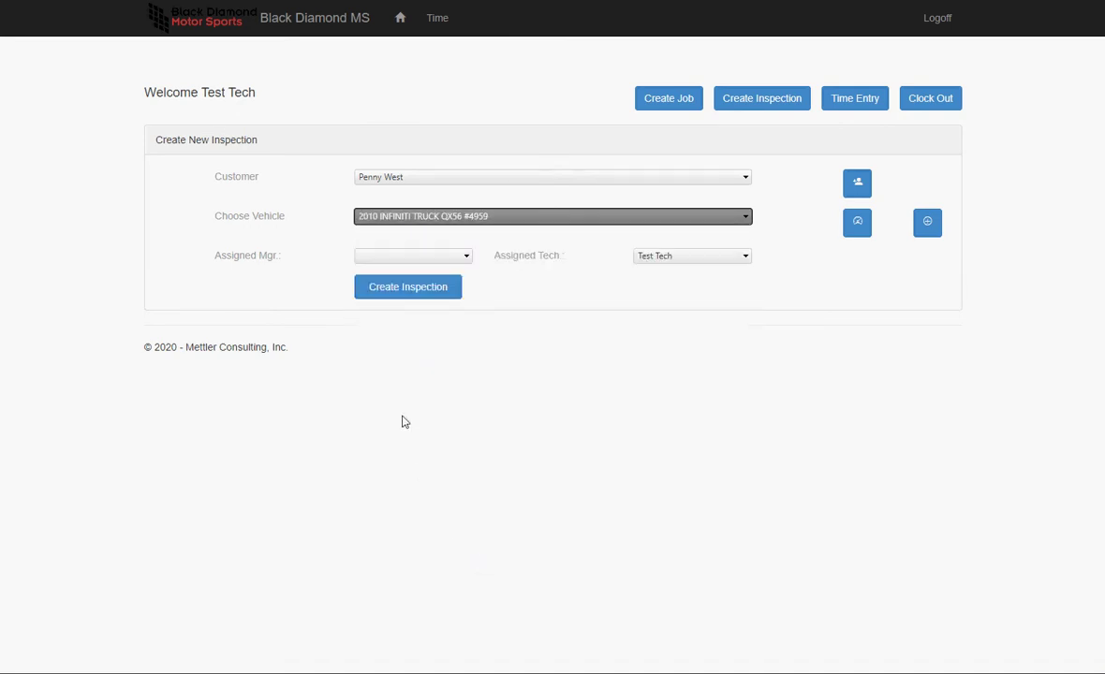
pyautogui.click(407, 257)
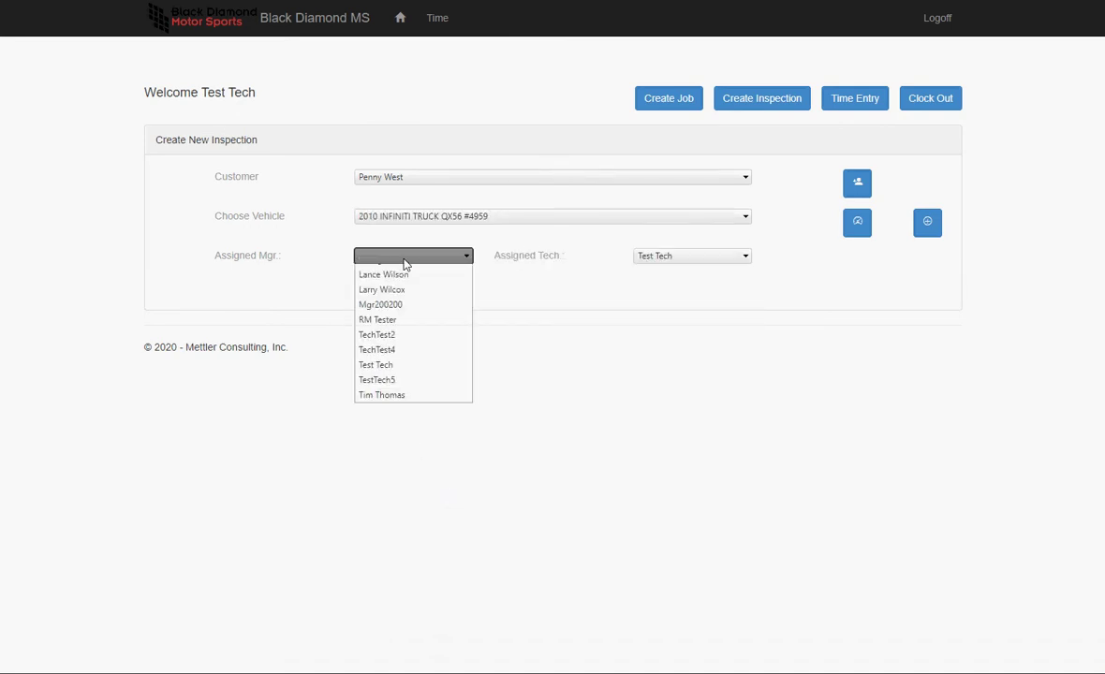
pyautogui.scroll(-2, 417, 295)
pyautogui.press('Escape')
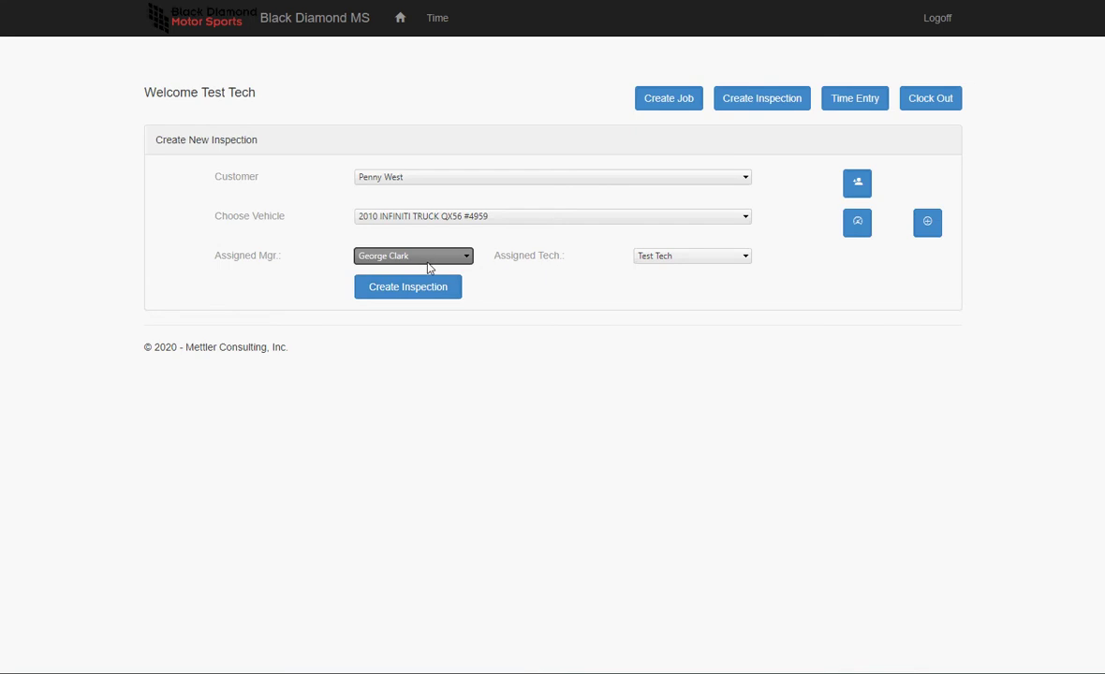
pyautogui.scroll(1, 422, 266)
# - Create the inspection and mark every Vehicle Departure Checklist item as Pass
pyautogui.click(440, 296)
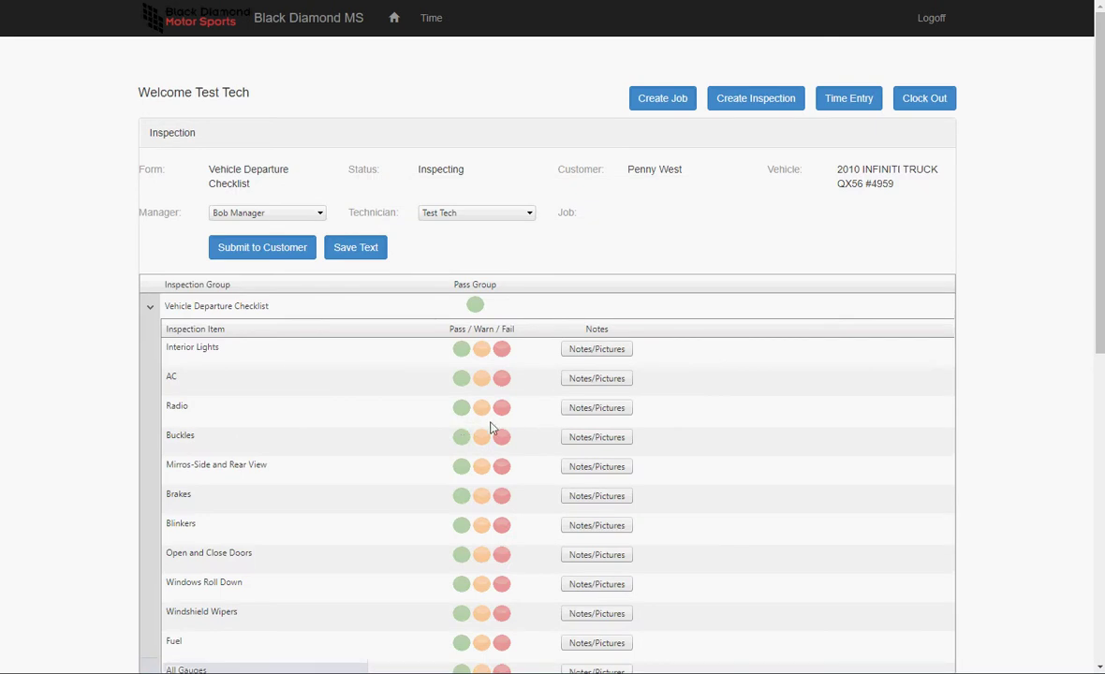
pyautogui.click(476, 307)
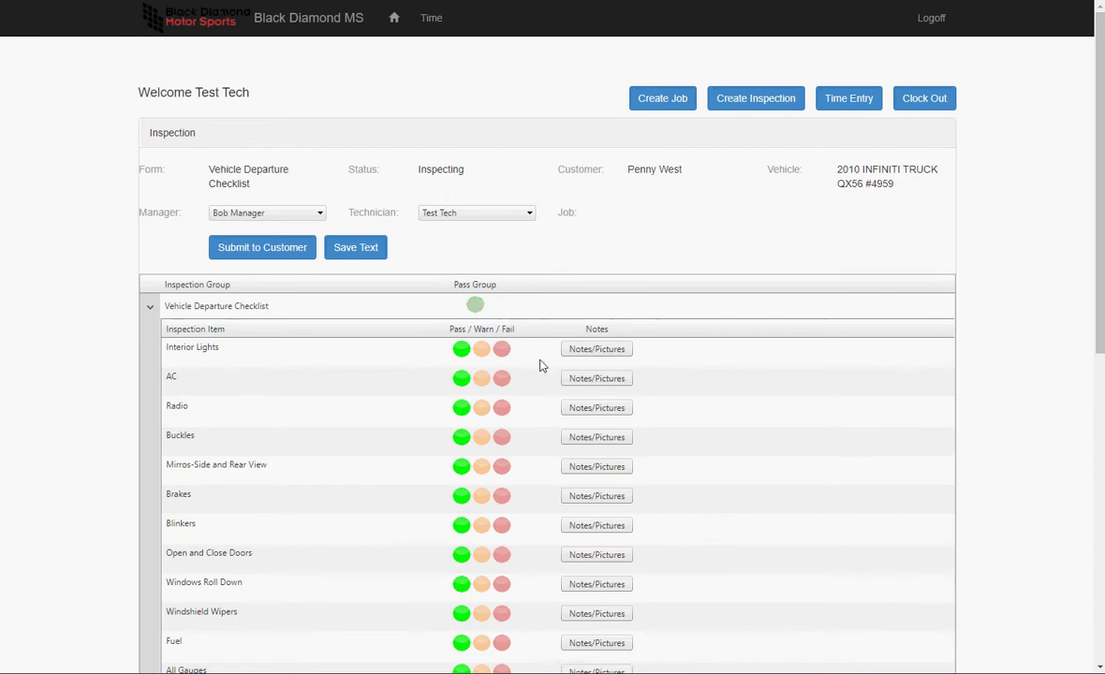
pyautogui.scroll(-2, 539, 366)
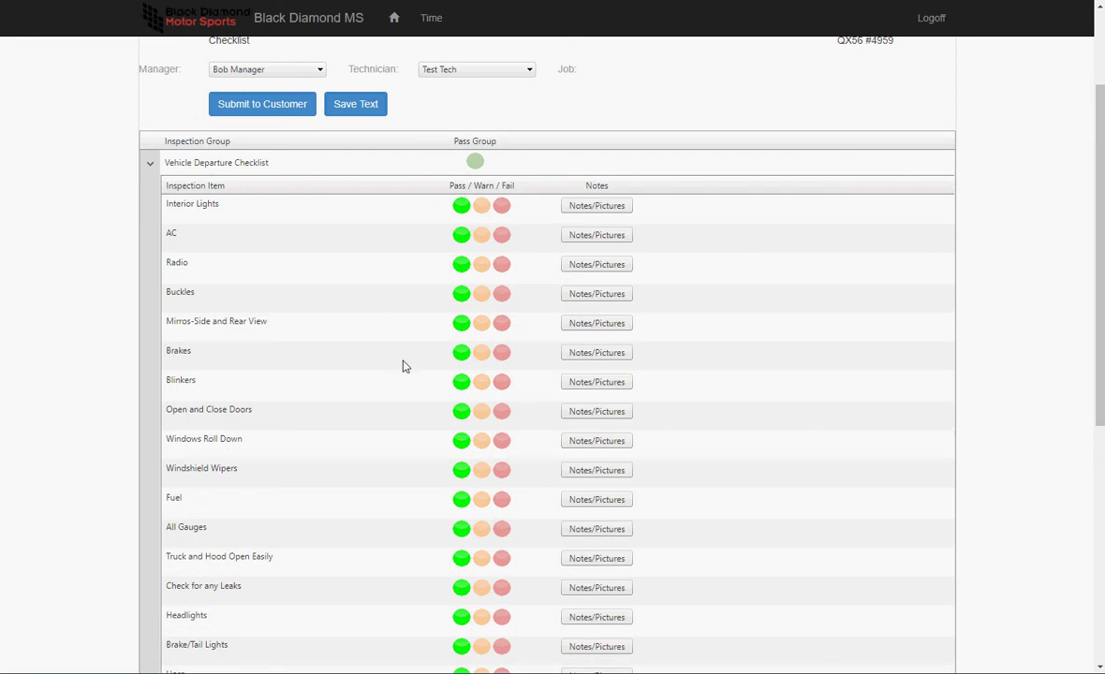
# - Fail the Brakes item, noting 'Needs front brake pads', and return to the checklist
pyautogui.click(501, 355)
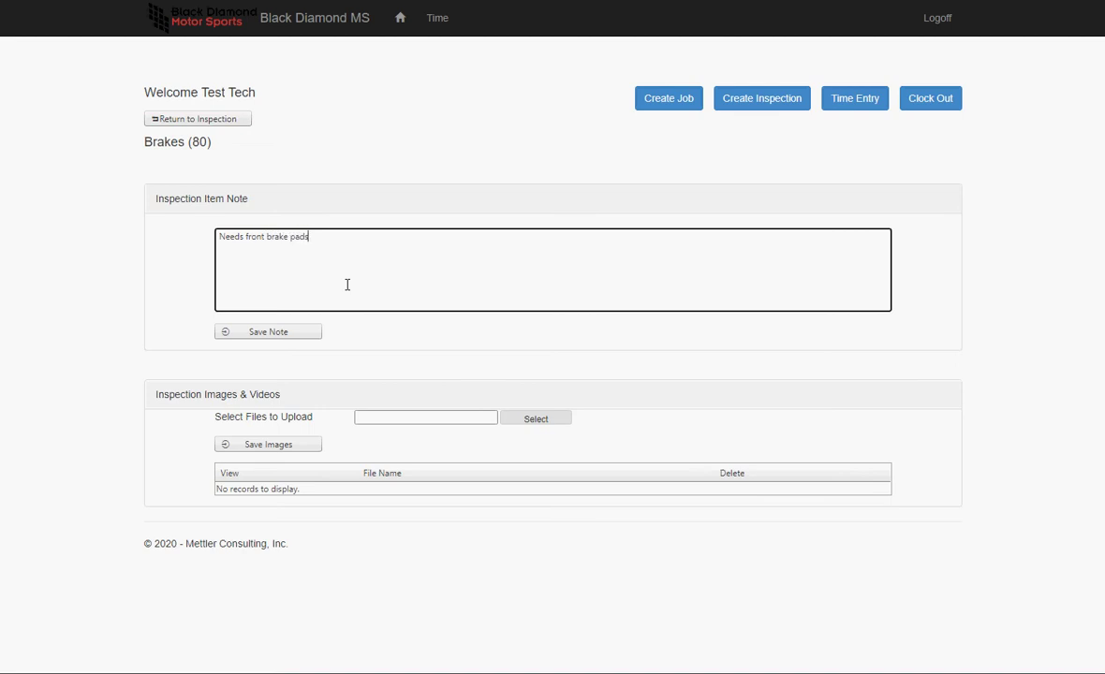
pyautogui.click(305, 336)
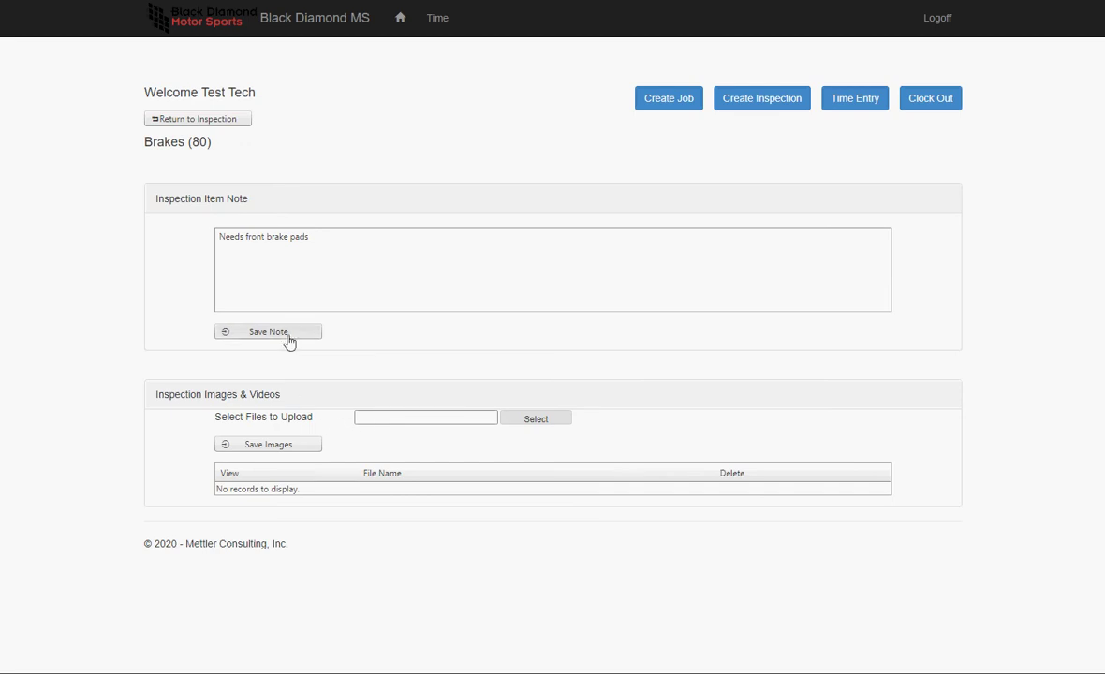
pyautogui.click(214, 125)
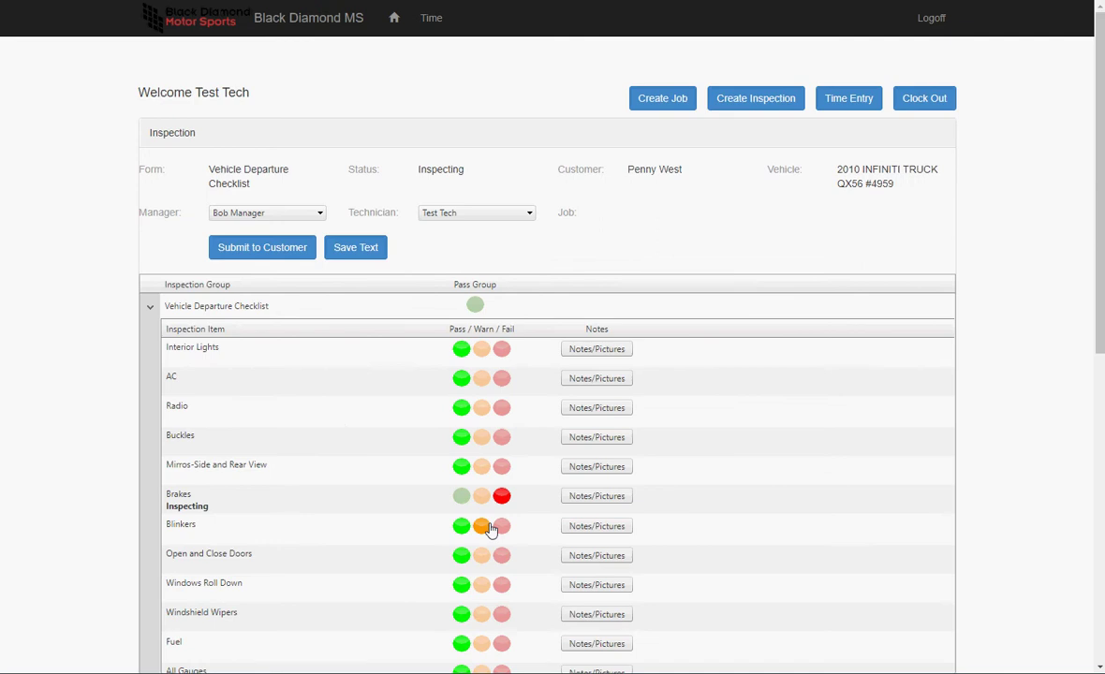
# - Mark Windows Roll Down as Warn with a saved note about the sticking window
pyautogui.click(482, 587)
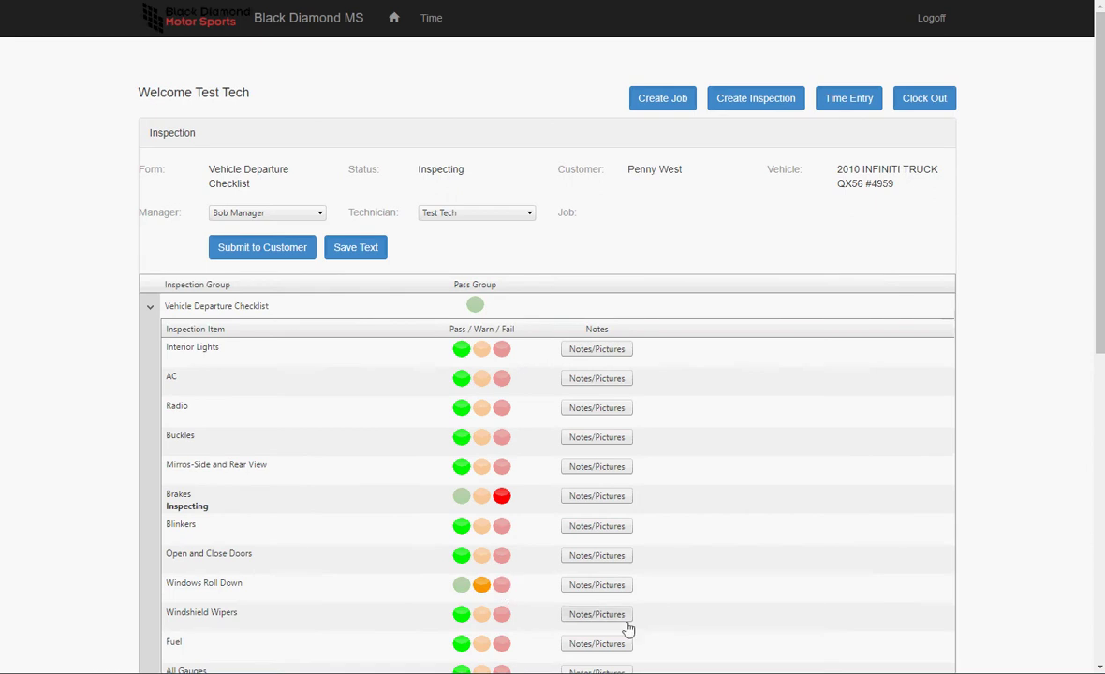
pyautogui.click(595, 587)
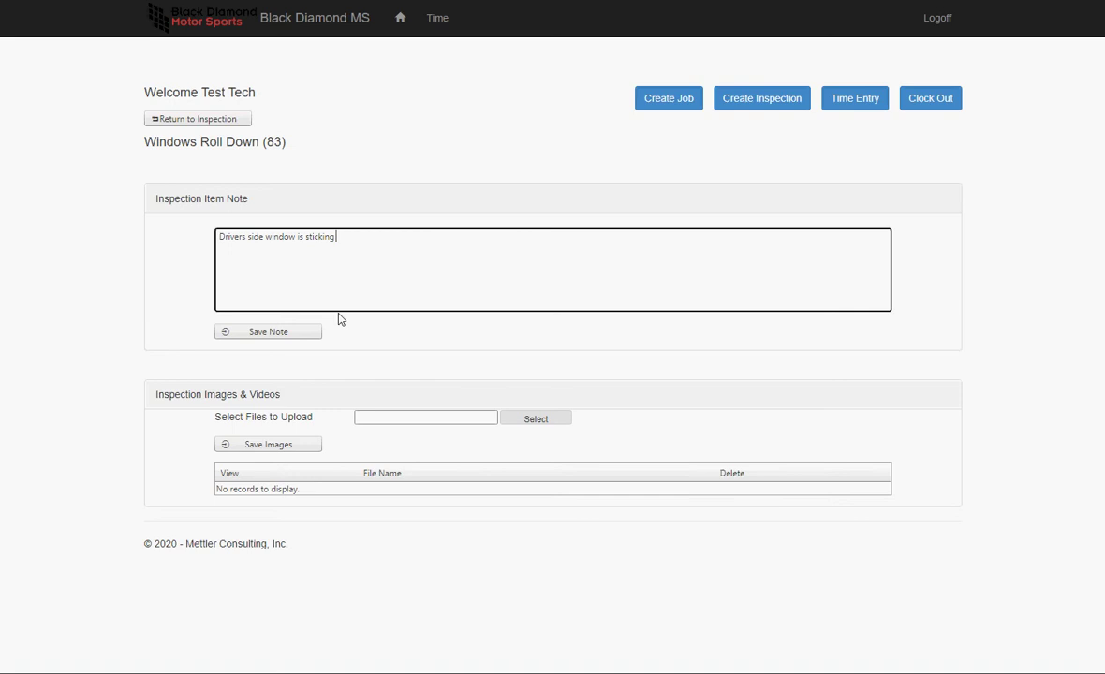
pyautogui.click(298, 333)
pyautogui.click(204, 121)
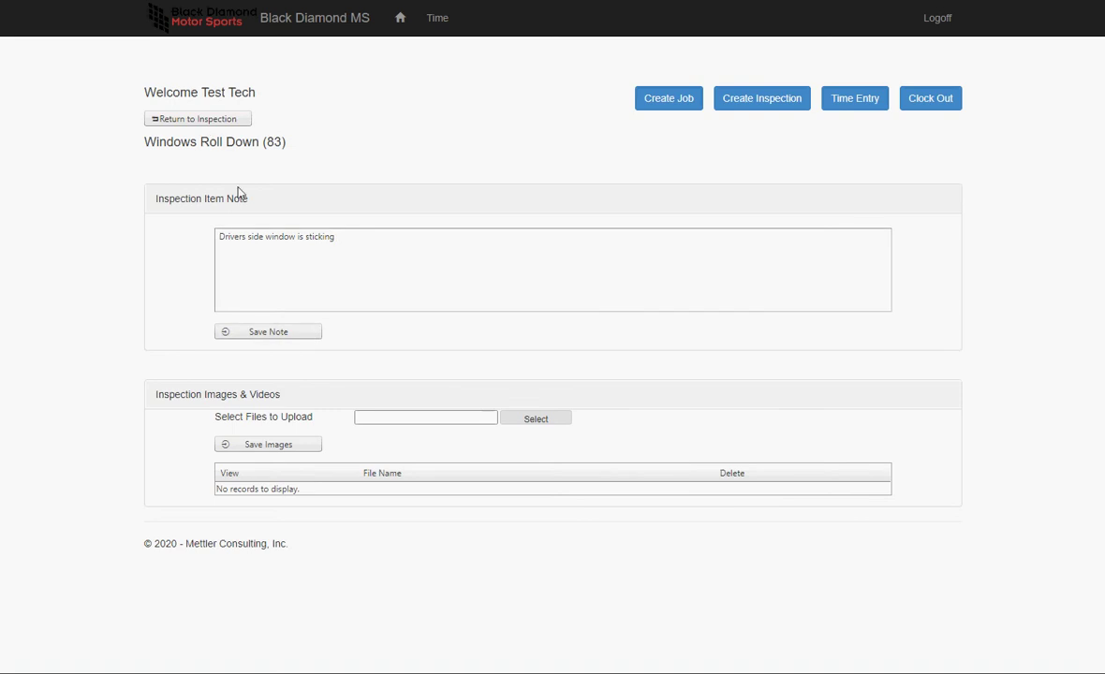
# - Fail Brake/Tail Lights with the note 'Left rear brake light is out'
pyautogui.scroll(-2, 551, 515)
pyautogui.scroll(-2, 542, 513)
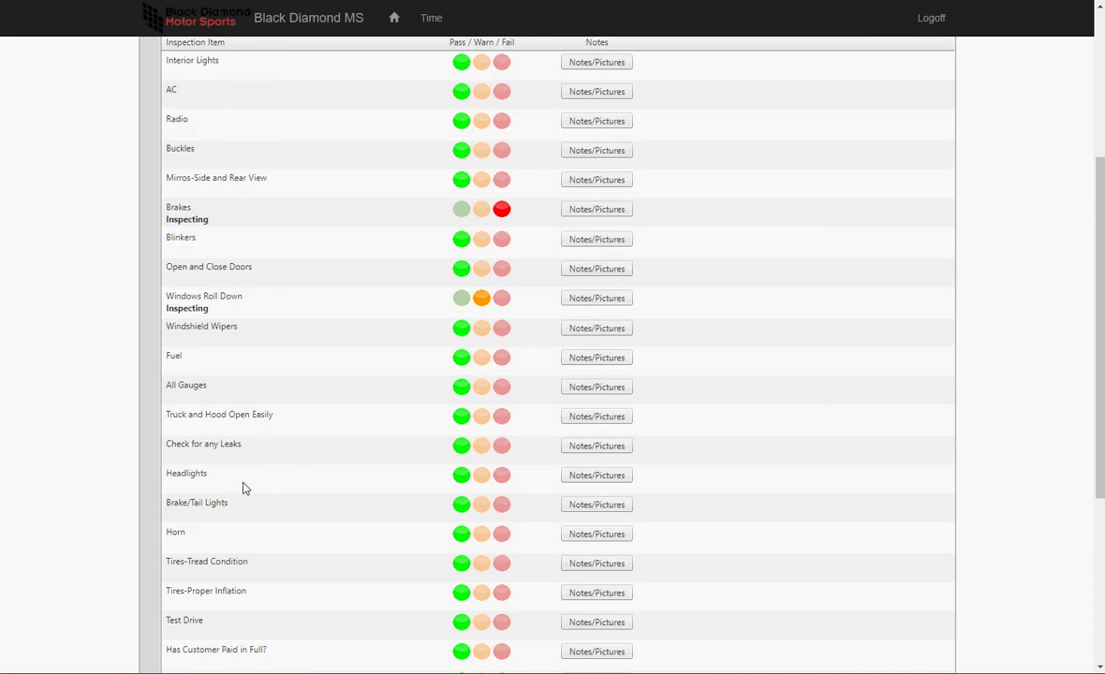
pyautogui.click(502, 506)
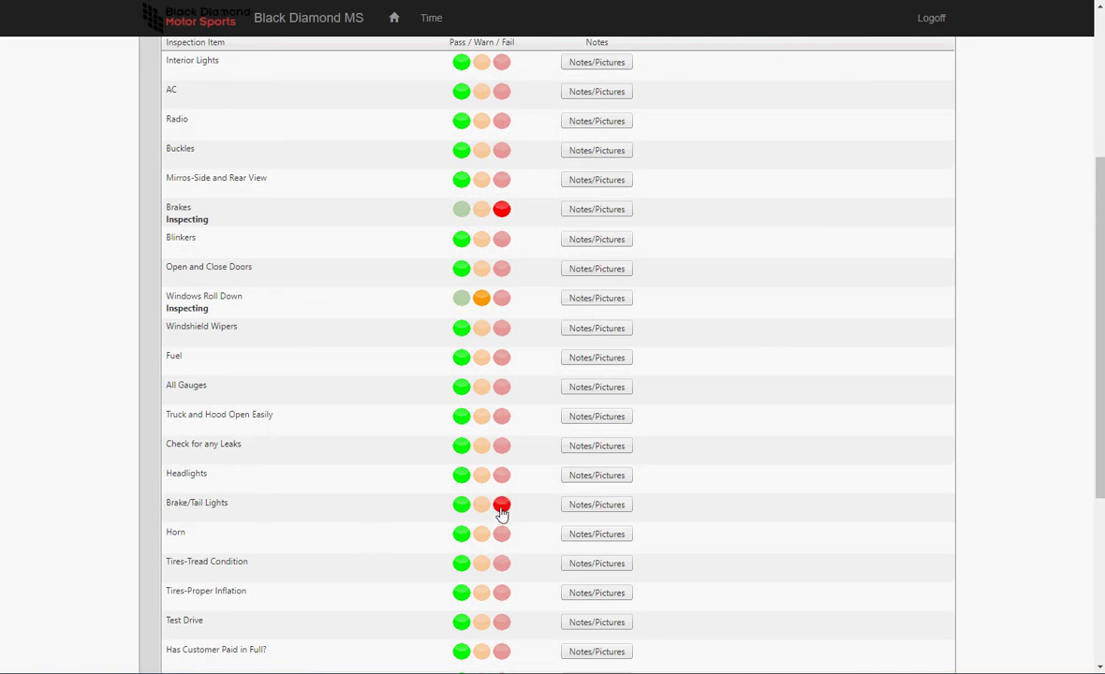
pyautogui.click(573, 506)
pyautogui.click(363, 309)
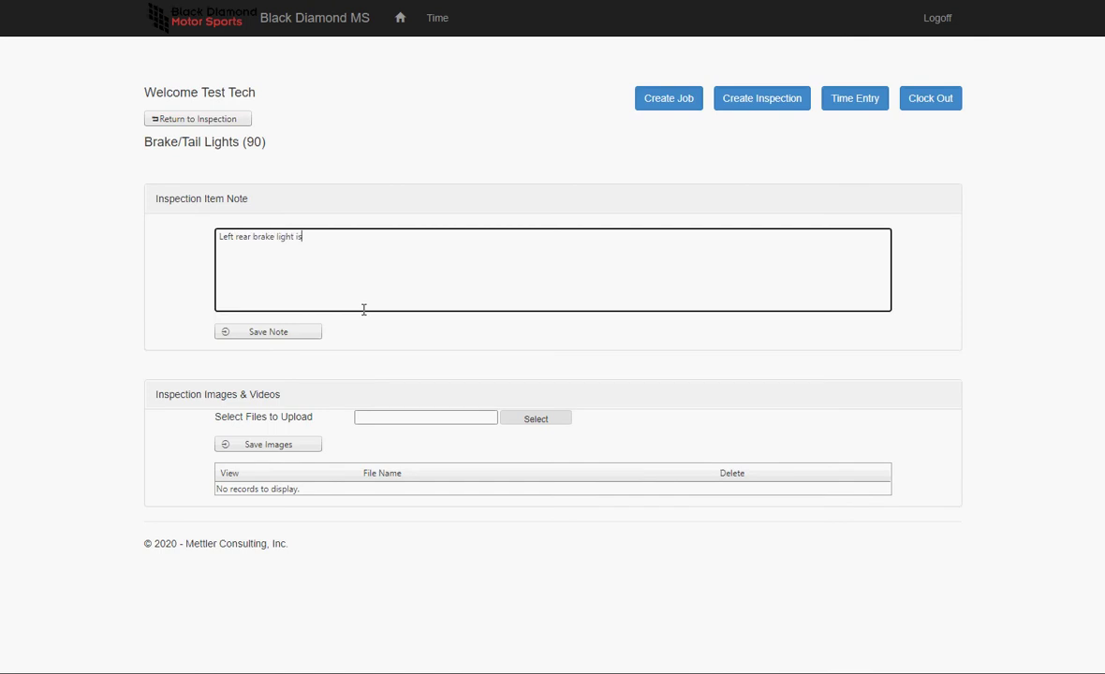
pyautogui.click(298, 334)
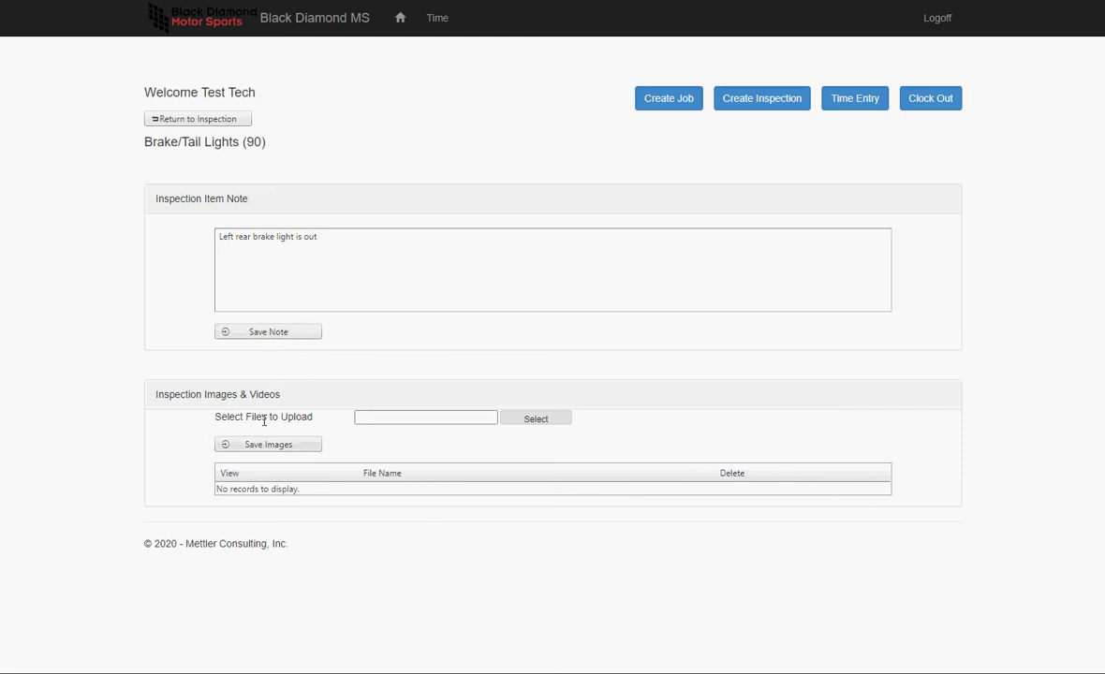
pyautogui.click(180, 122)
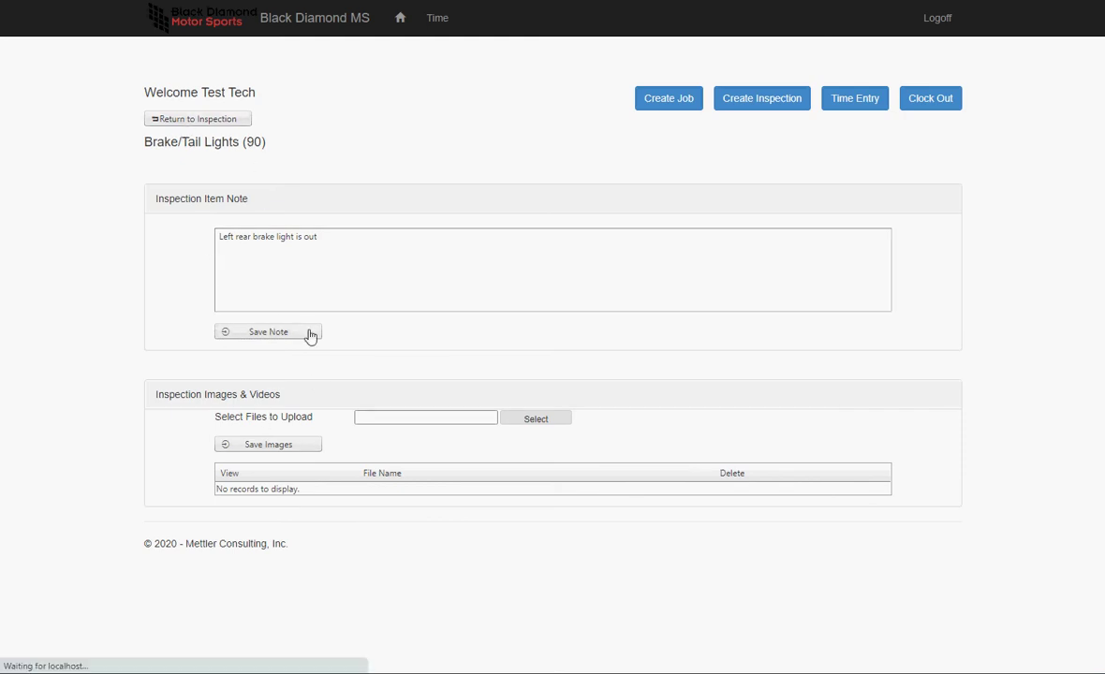
# - Fill the inspection Comments with a previously used comment and save the text entries
pyautogui.scroll(-3, 333, 389)
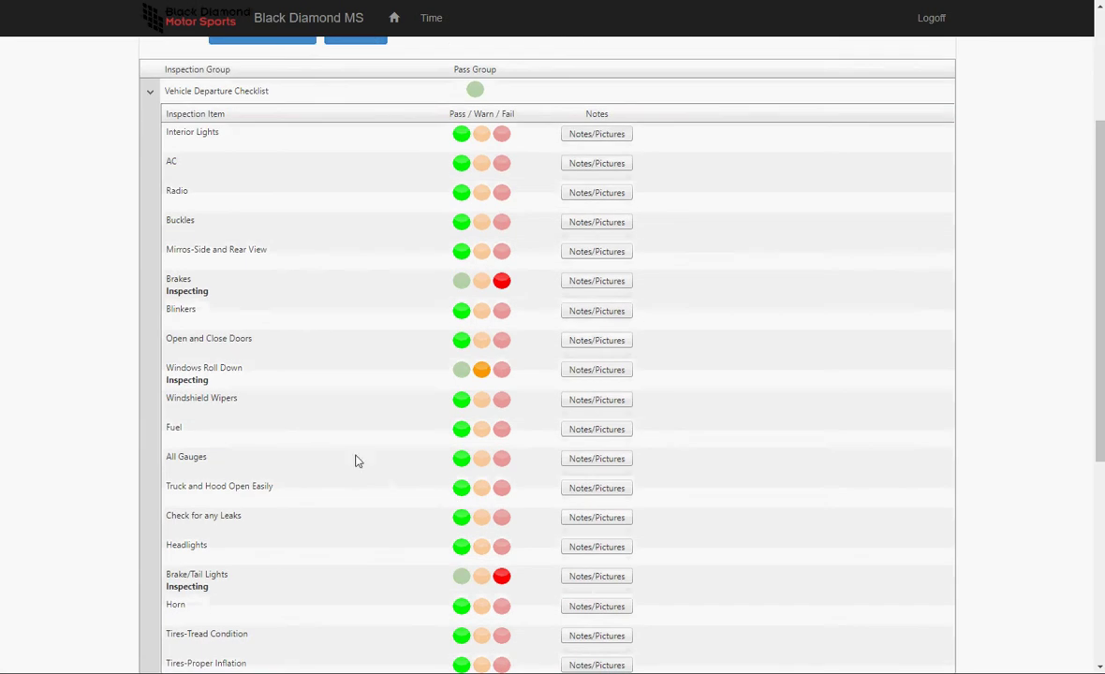
pyautogui.scroll(-2, 281, 393)
pyautogui.scroll(-2, 403, 483)
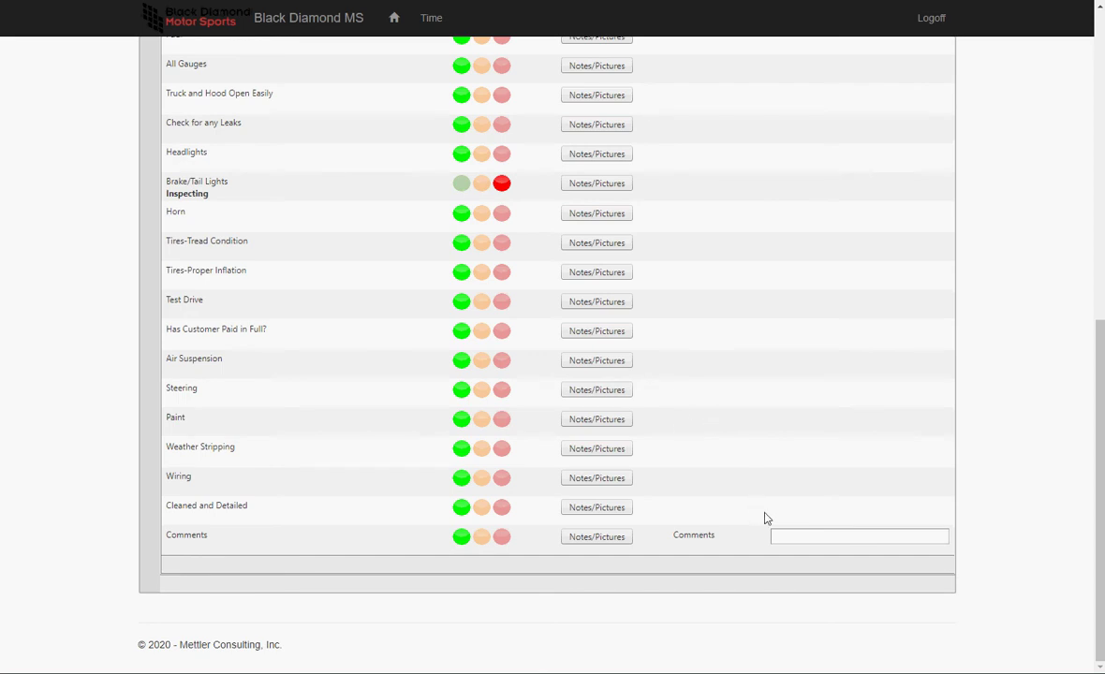
pyautogui.click(781, 538)
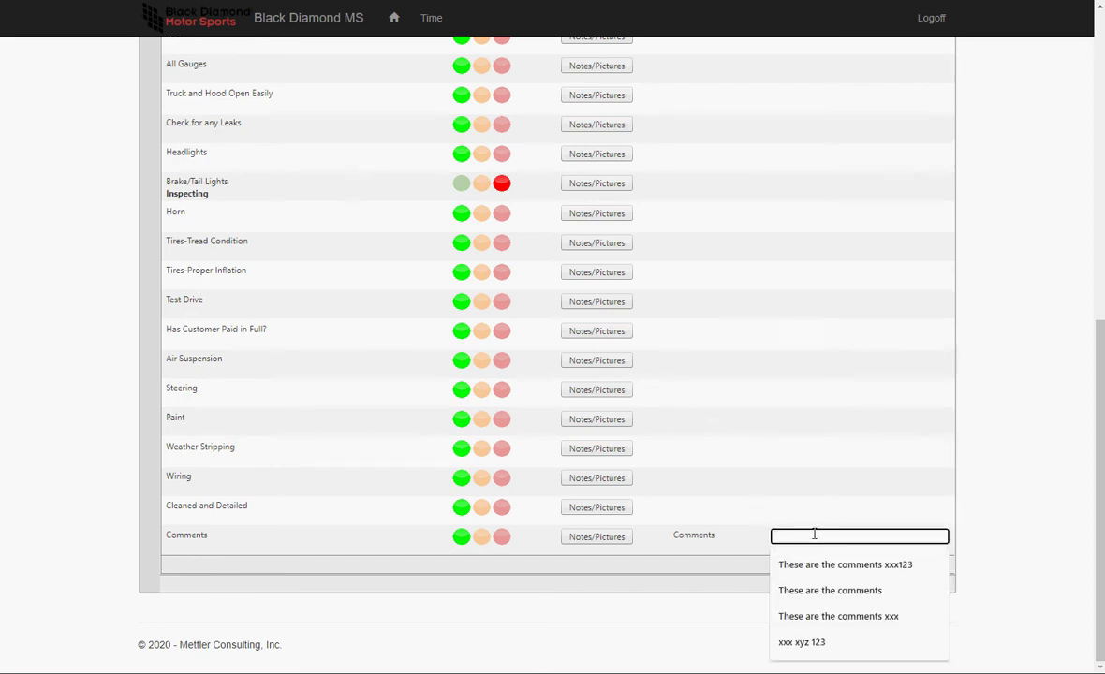
pyautogui.click(845, 564)
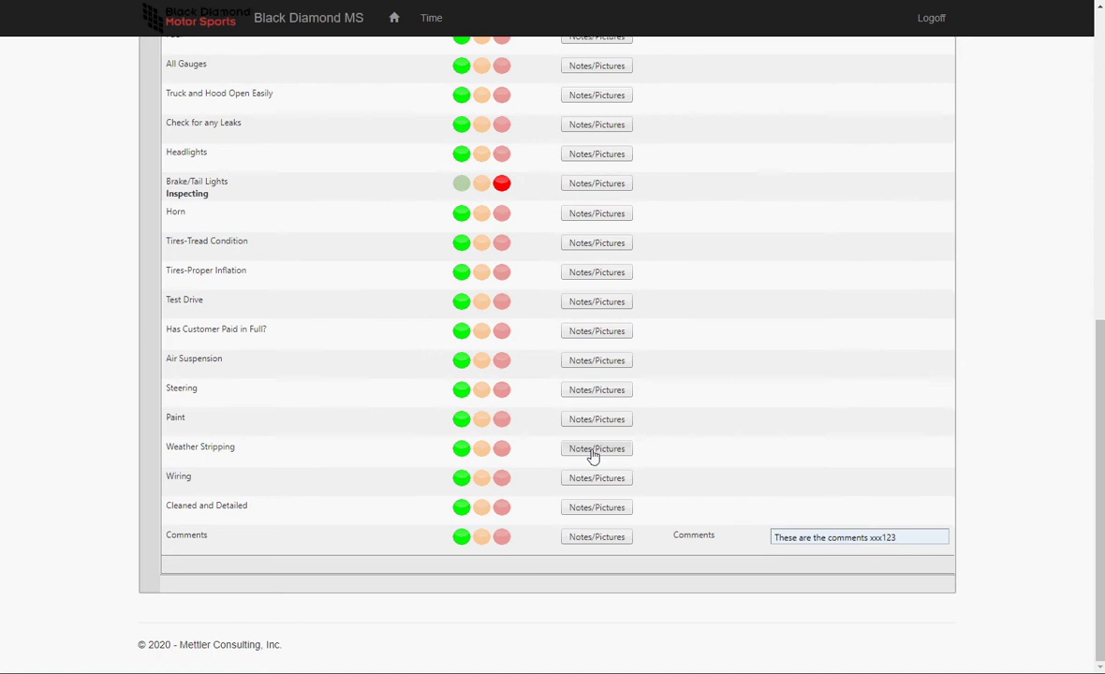
pyautogui.scroll(15, 589, 523)
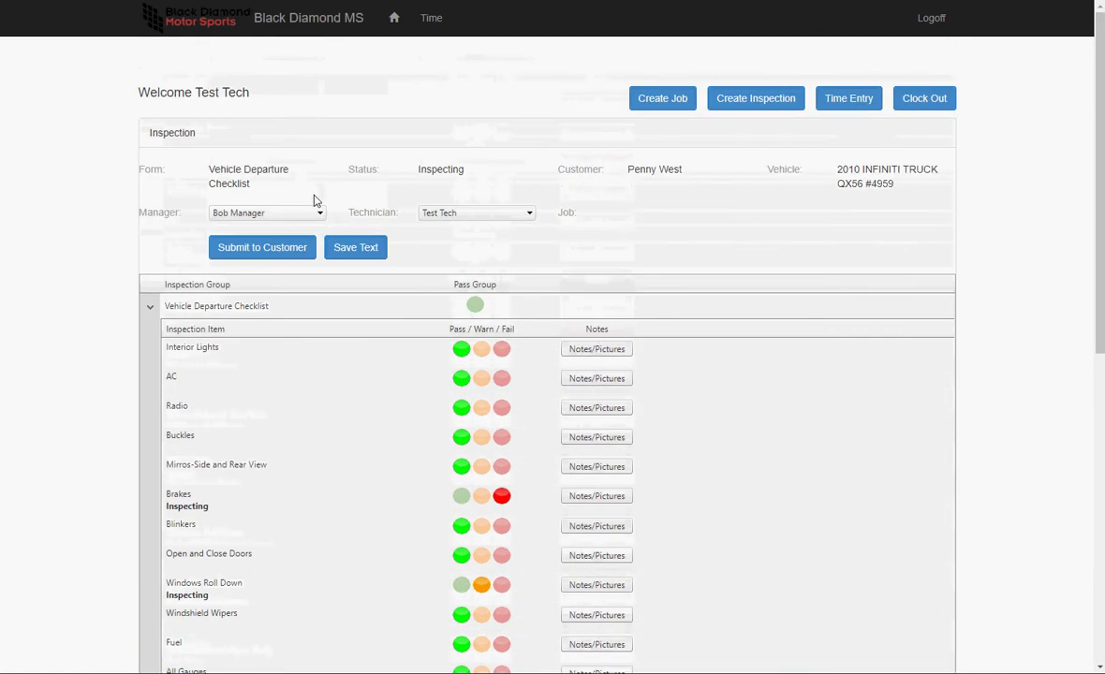
pyautogui.click(356, 249)
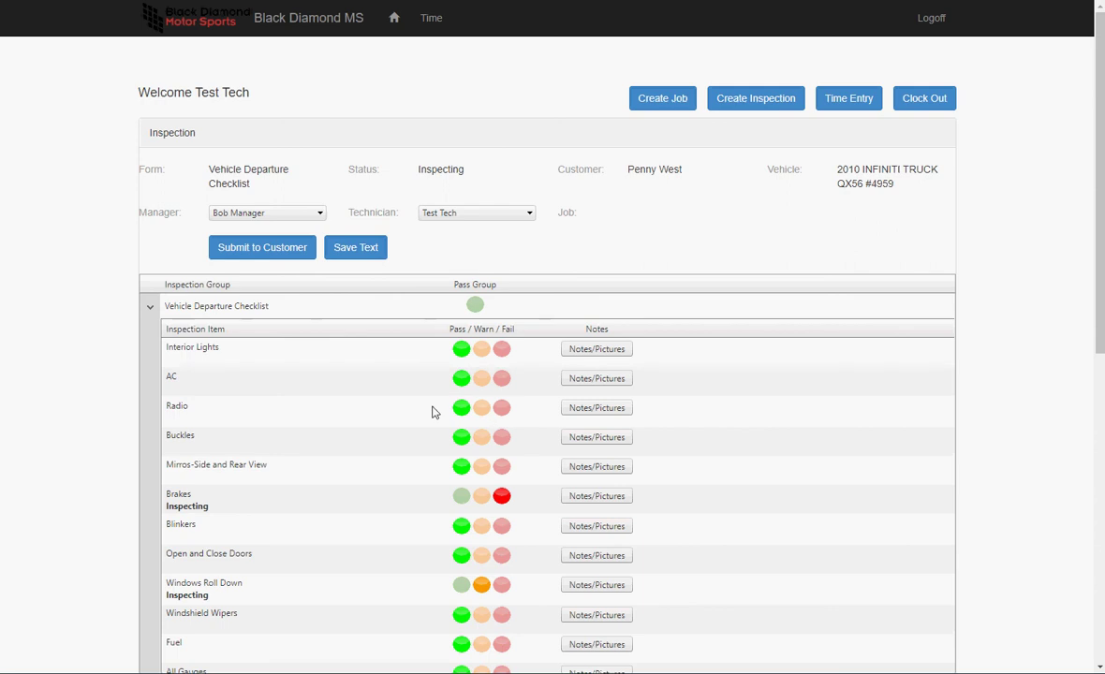
# - Set Windows Roll Down to Warn on the checklist
pyautogui.scroll(-5, 422, 404)
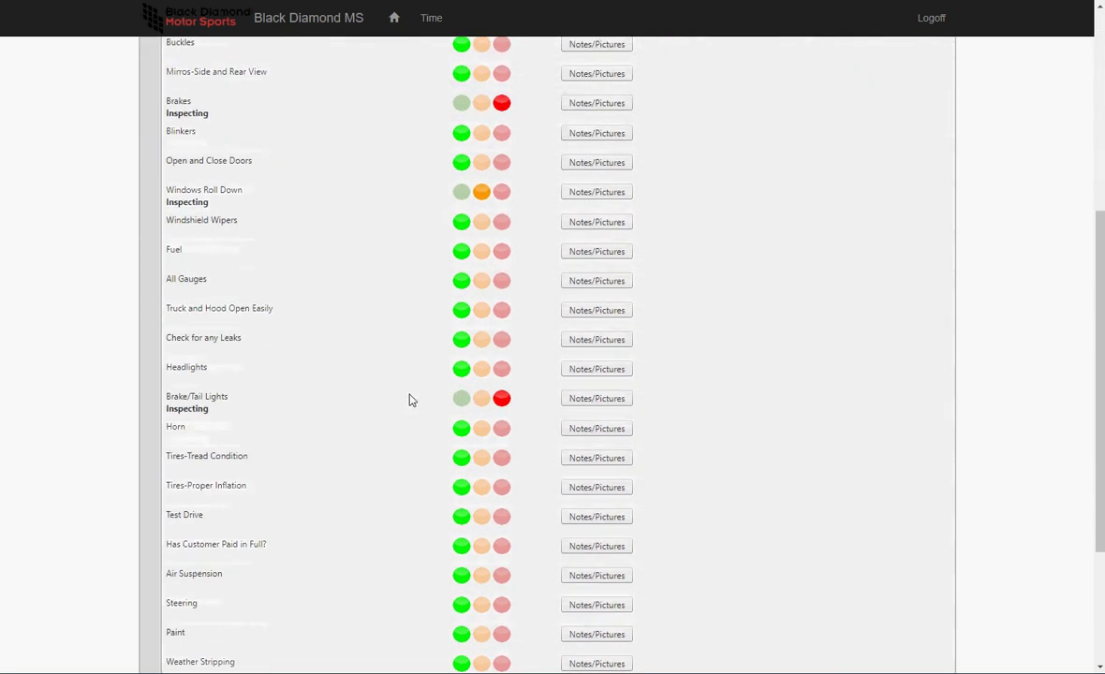
pyautogui.scroll(-2, 427, 402)
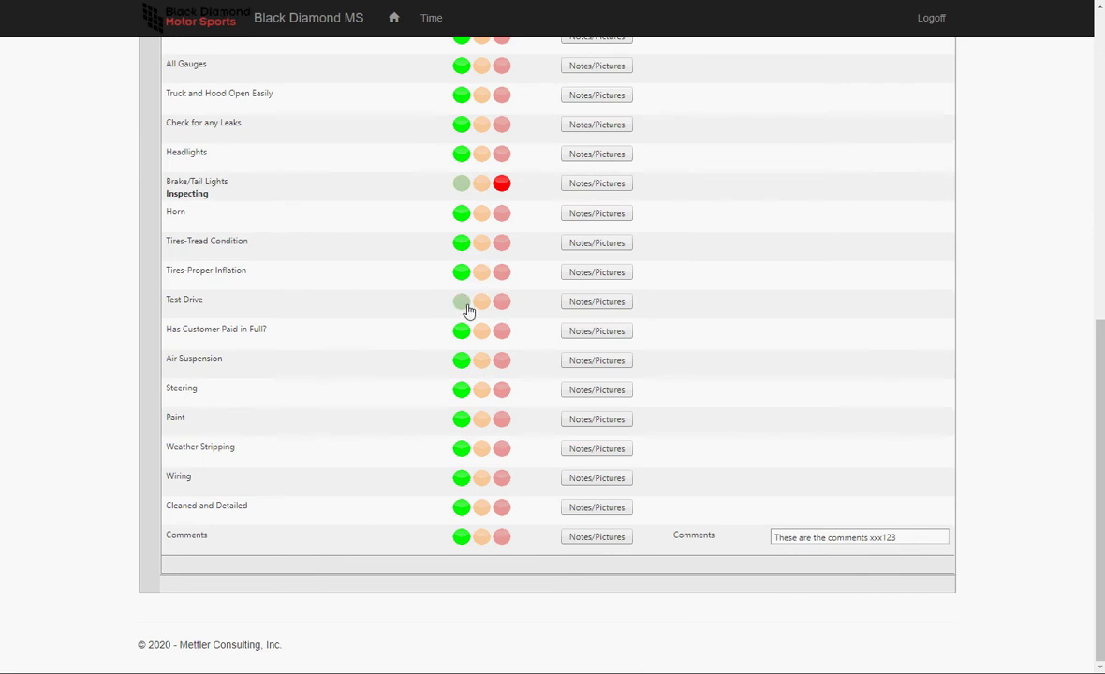
pyautogui.scroll(3, 476, 262)
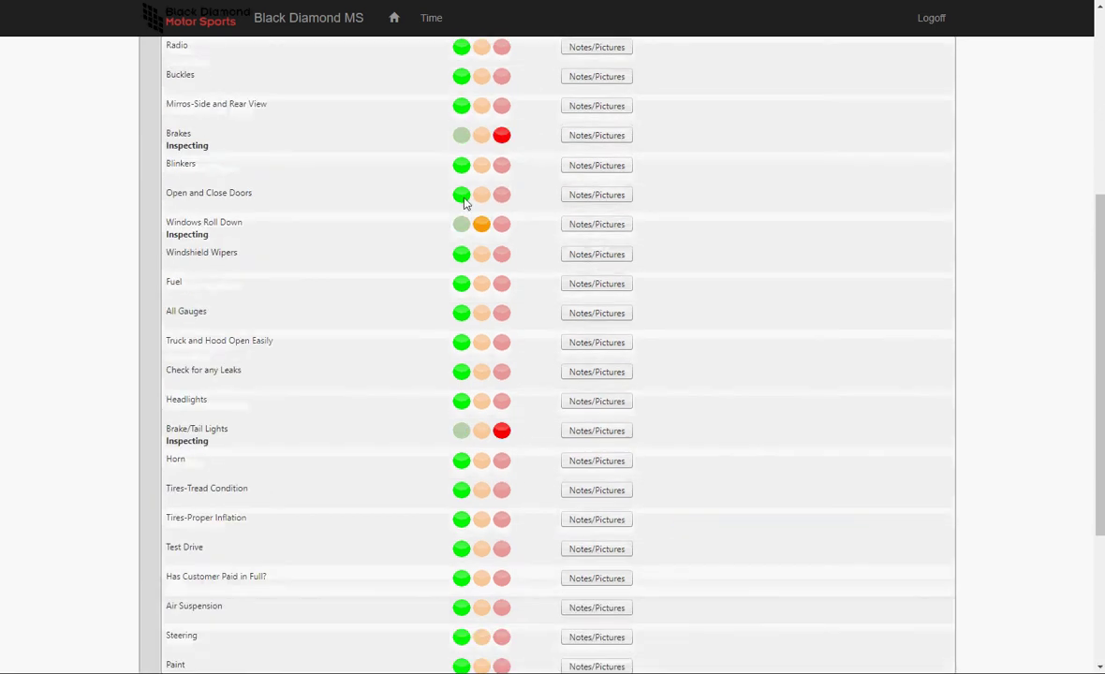
pyautogui.click(483, 265)
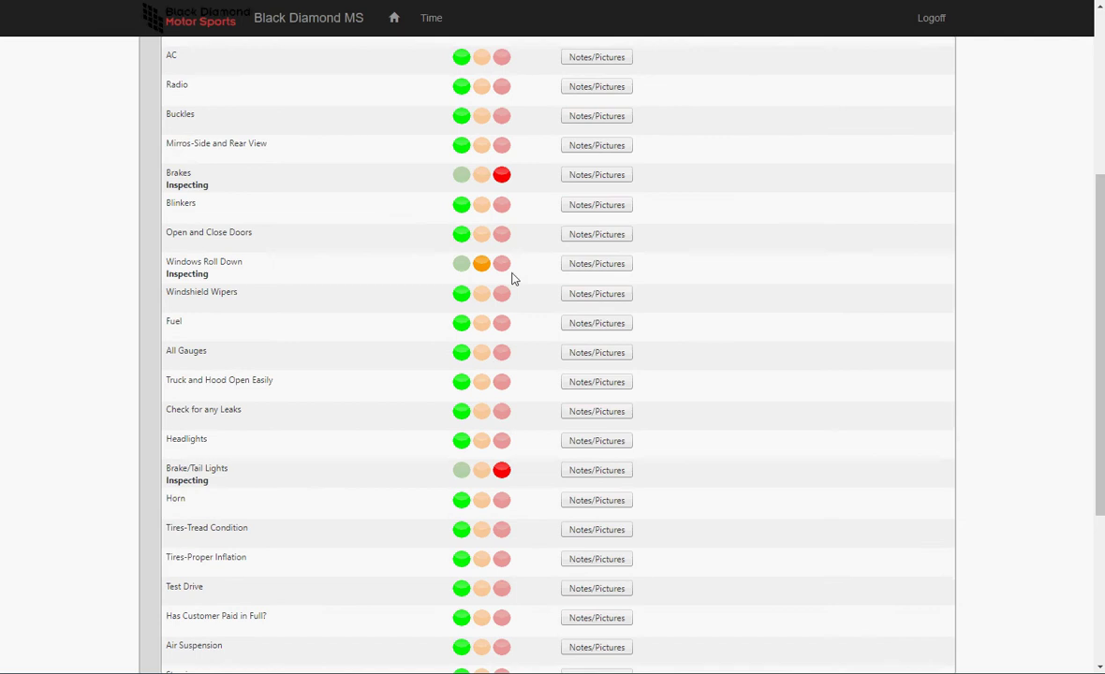
pyautogui.scroll(2, 313, 277)
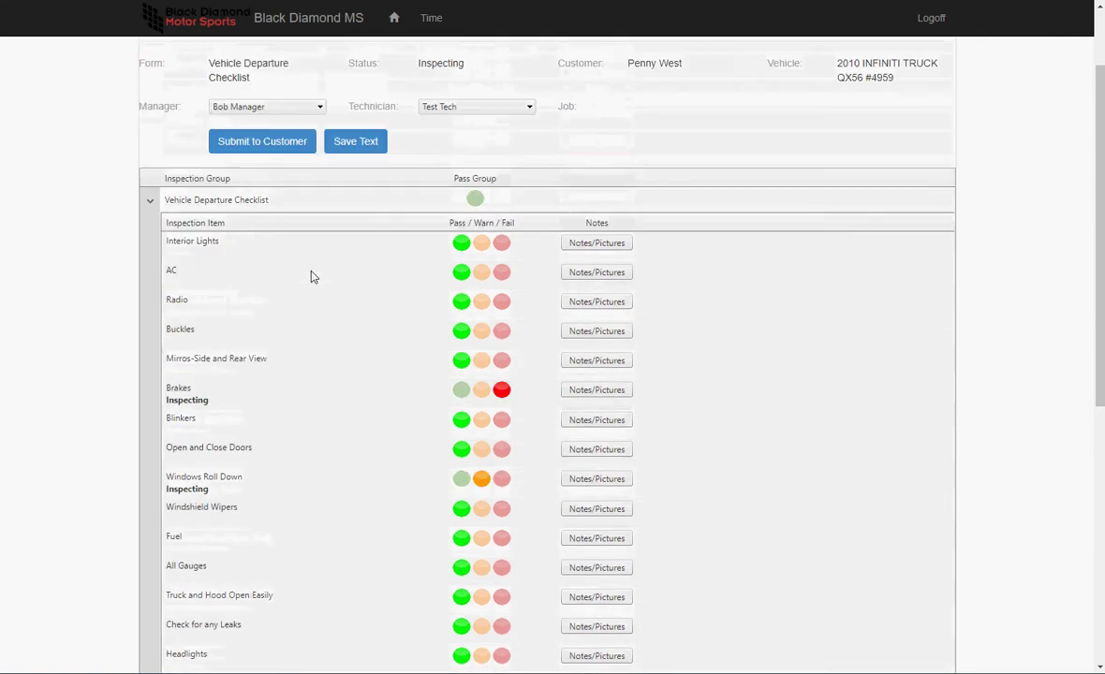
pyautogui.scroll(2, 264, 222)
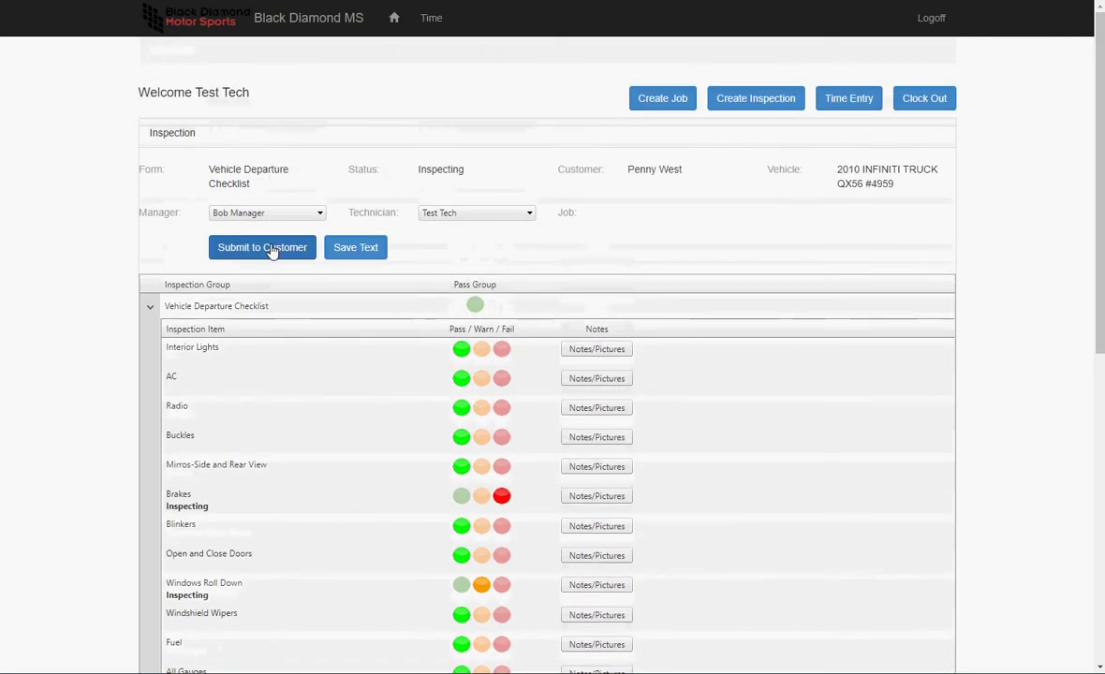
# - Submit the inspection to the customer and highlight its new Pending status
pyautogui.click(272, 249)
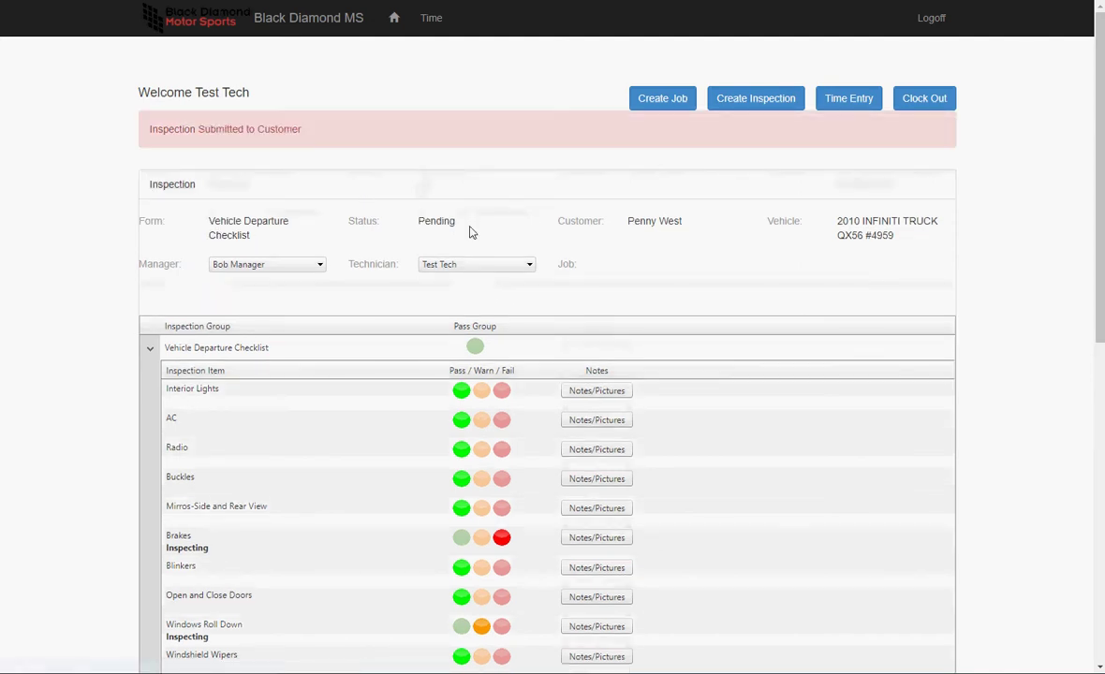
pyautogui.doubleClick(434, 225)
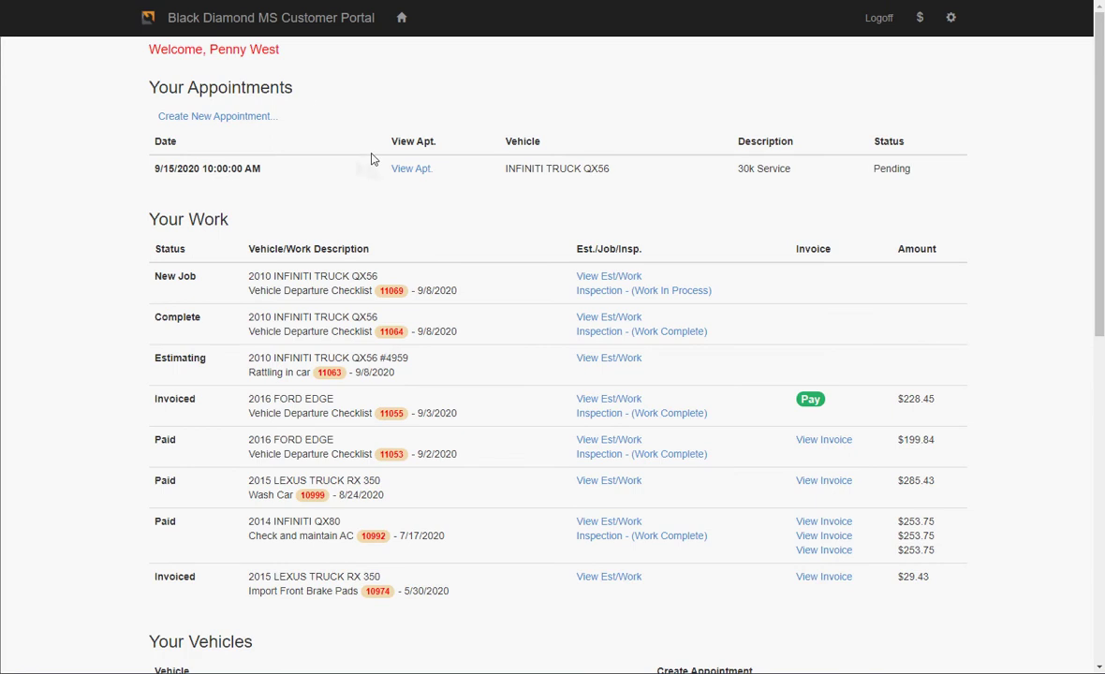
# - Reload the customer portal and open the Inspection - (Pending) entry under Your Work
pyautogui.click(267, 20)
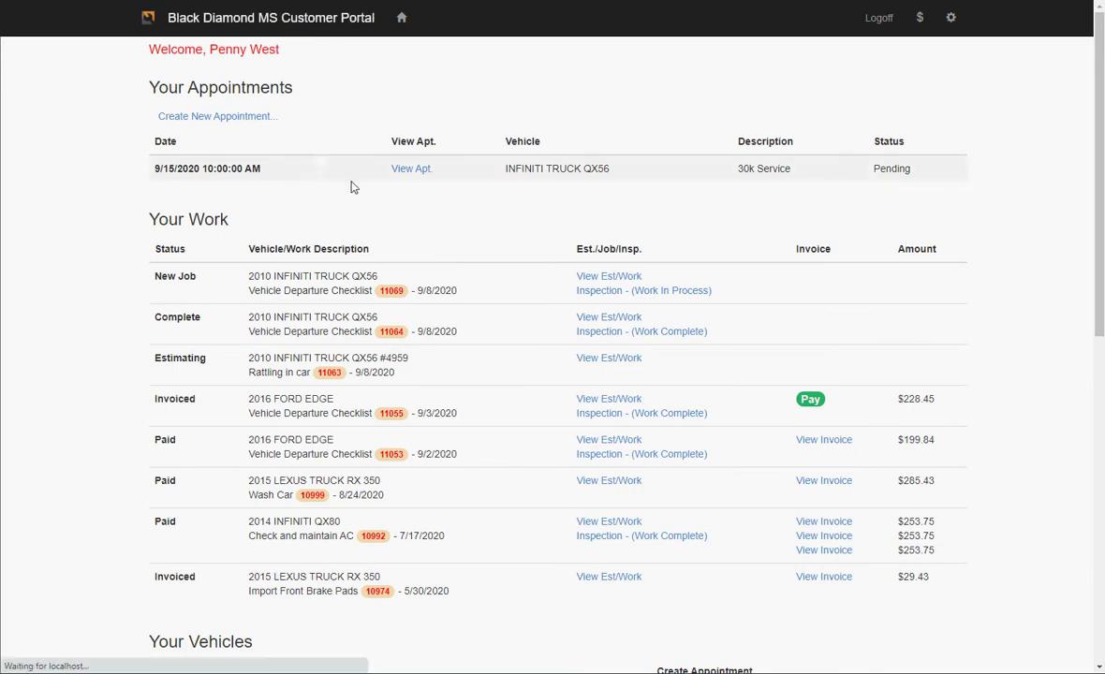
pyautogui.scroll(-2, 477, 552)
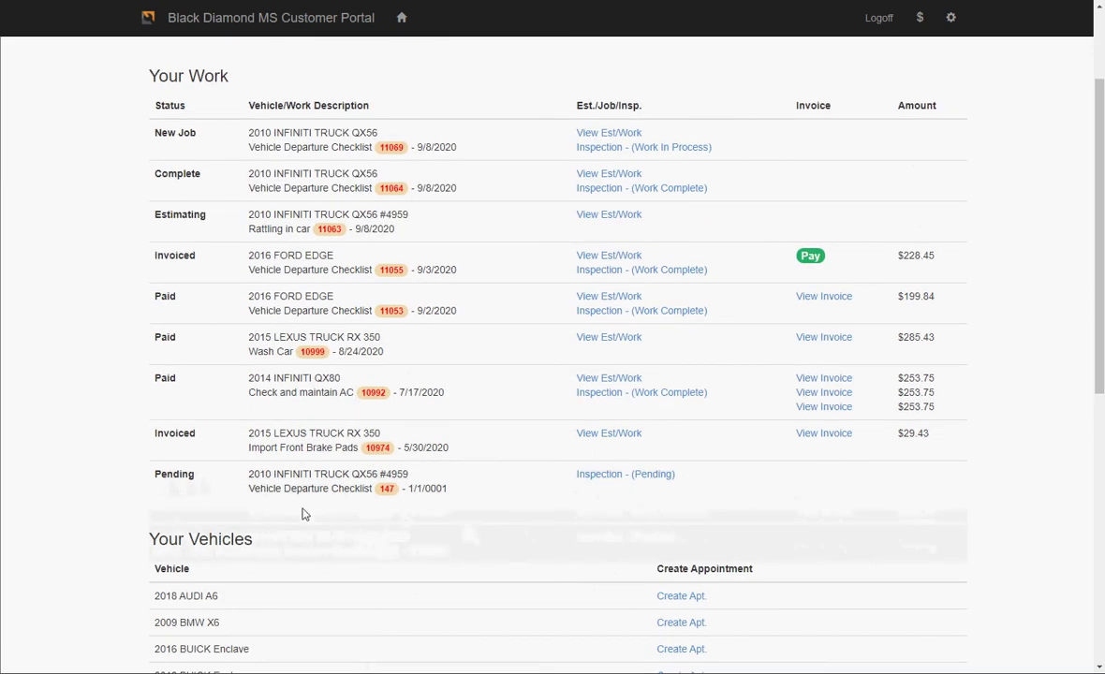
pyautogui.scroll(1, 174, 265)
pyautogui.scroll(1, 173, 265)
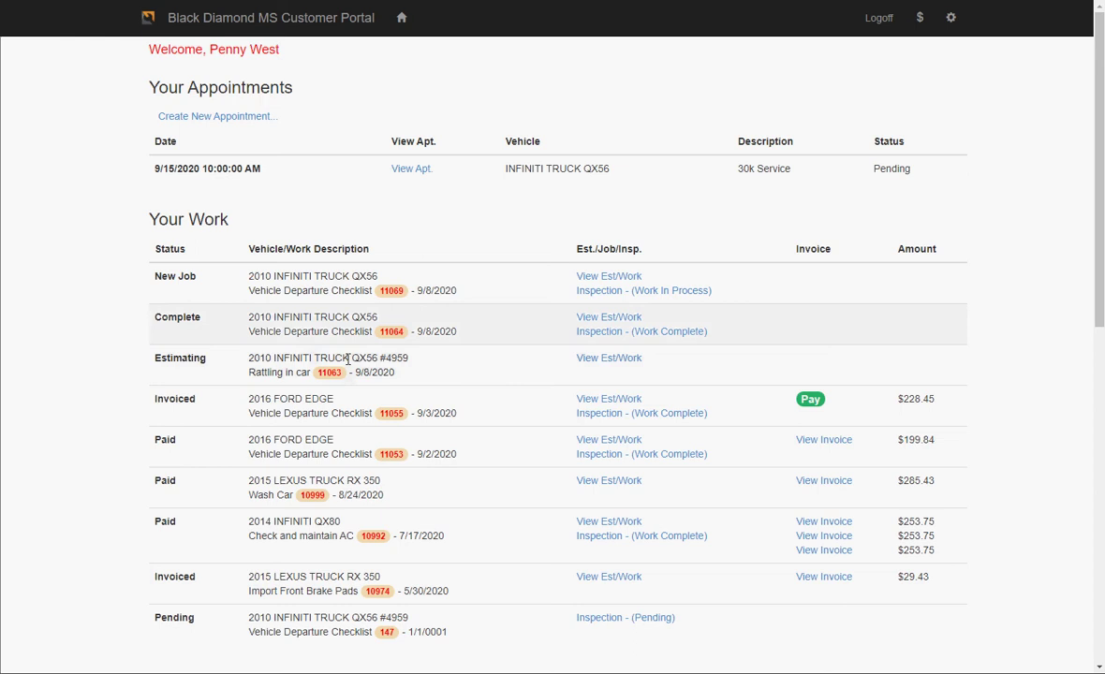
pyautogui.scroll(-1, 388, 390)
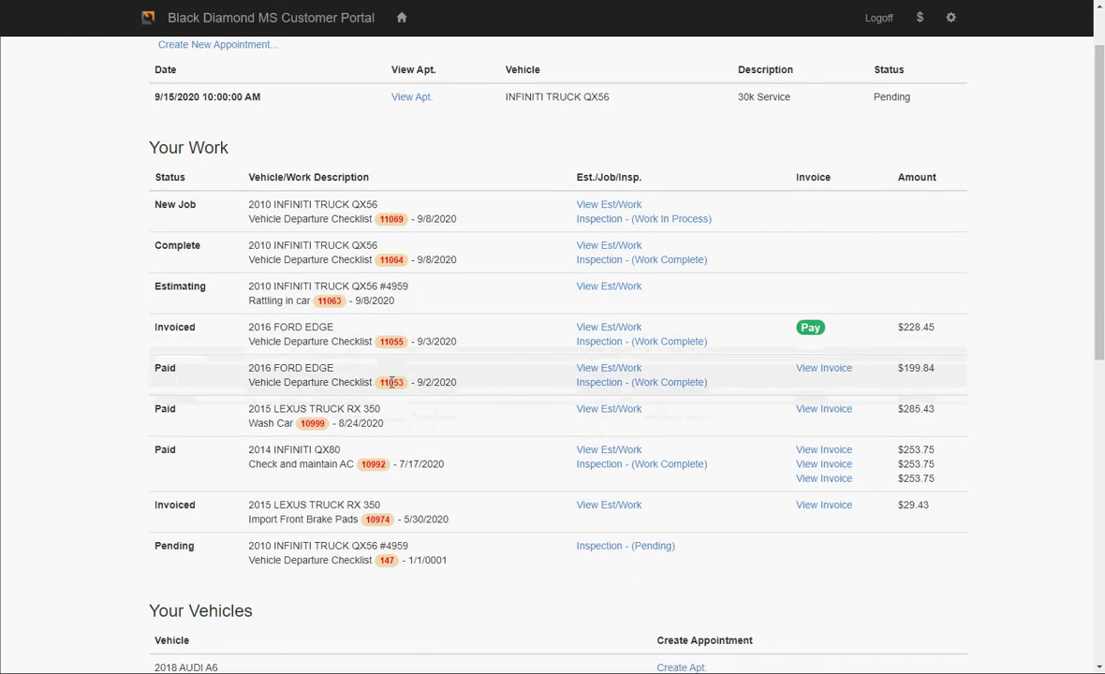
pyautogui.click(587, 550)
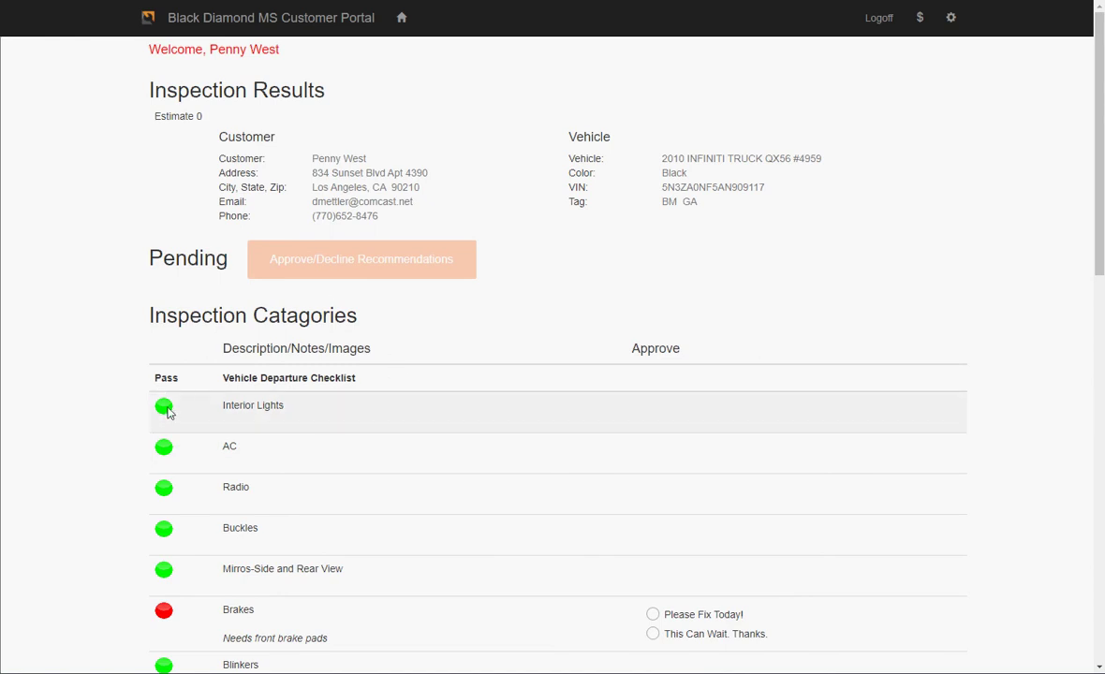
# - Choose Please Fix Today! for Brakes and Brake/Tail Lights, This Can Wait for Windows Roll Down, and submit
pyautogui.scroll(-2, 202, 501)
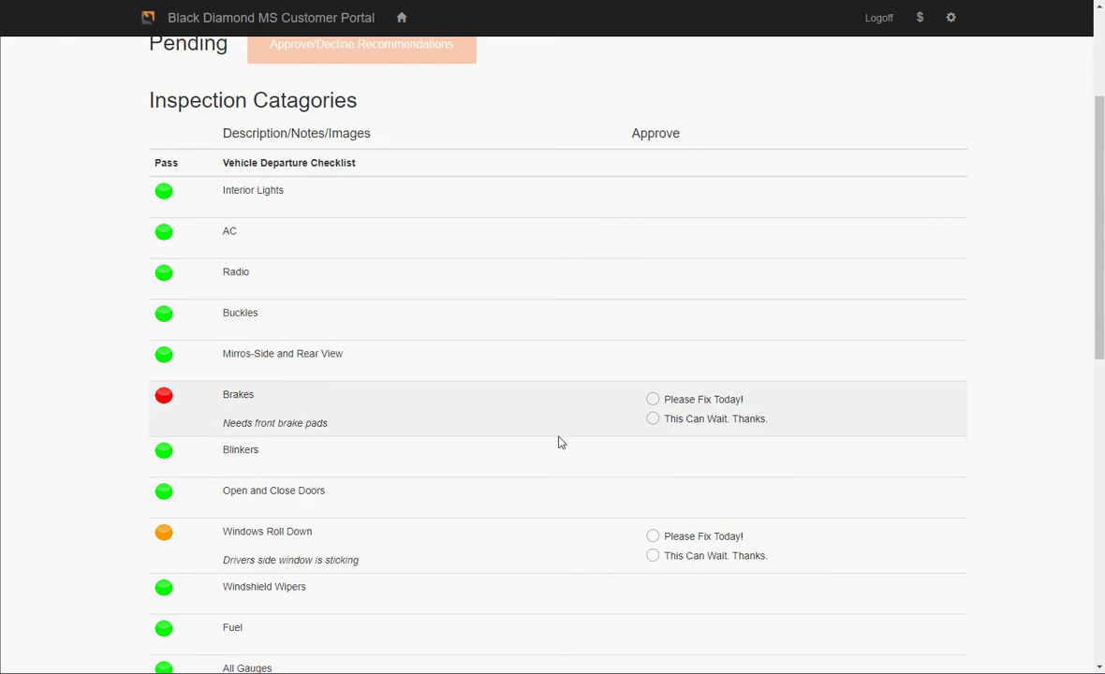
pyautogui.click(653, 399)
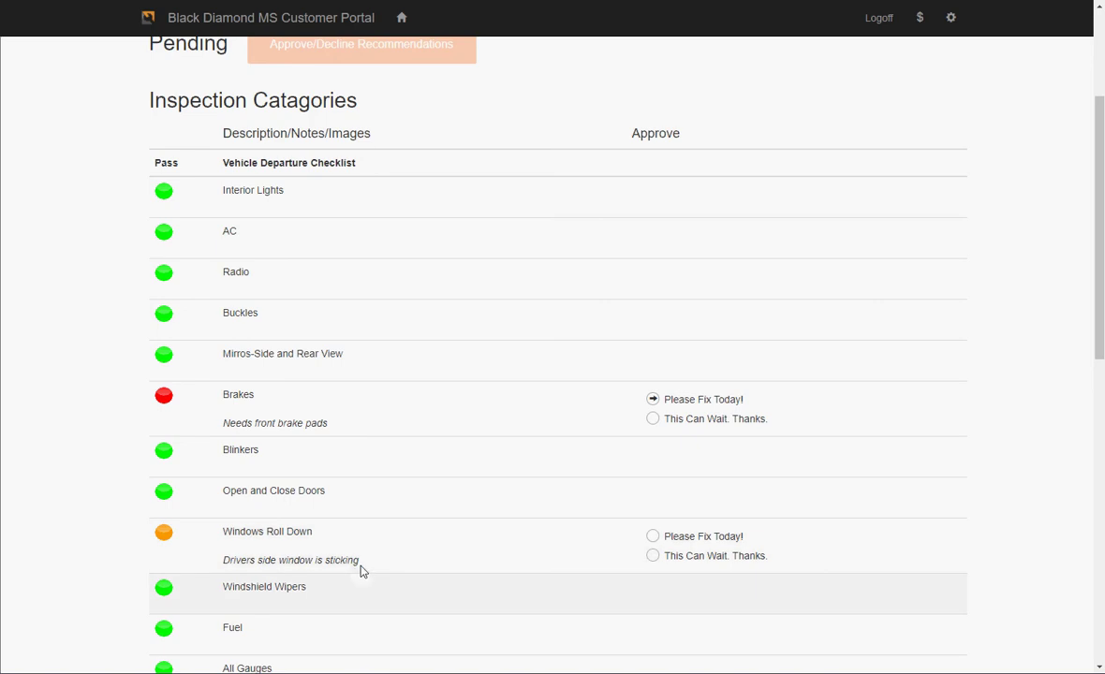
pyautogui.scroll(-1, 599, 562)
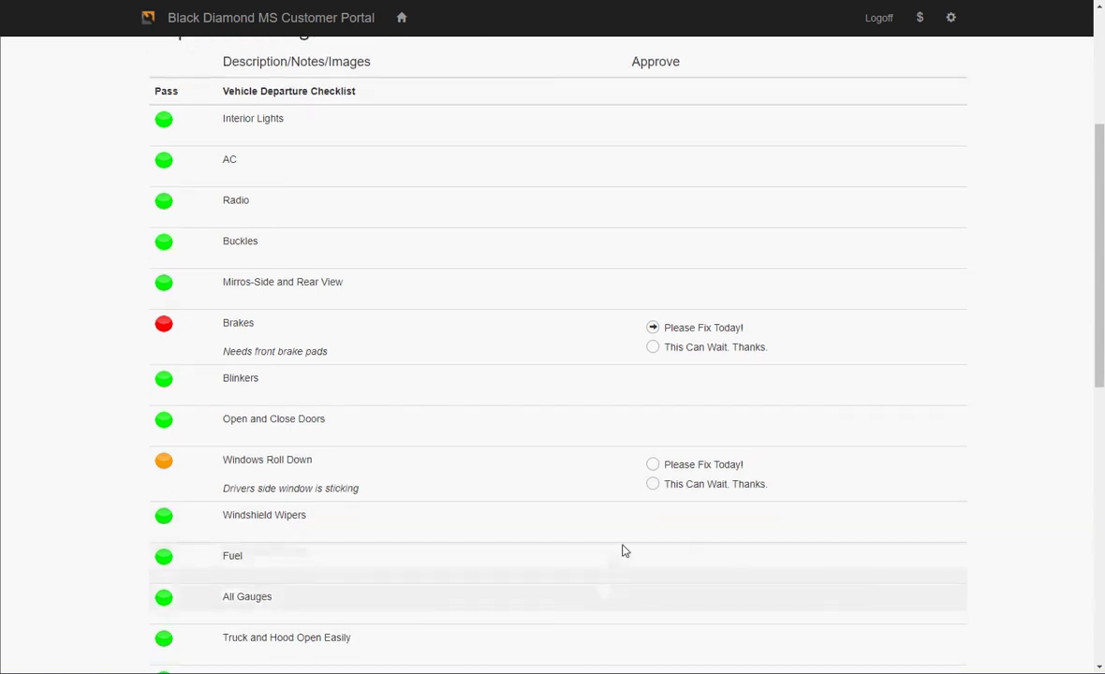
pyautogui.click(653, 485)
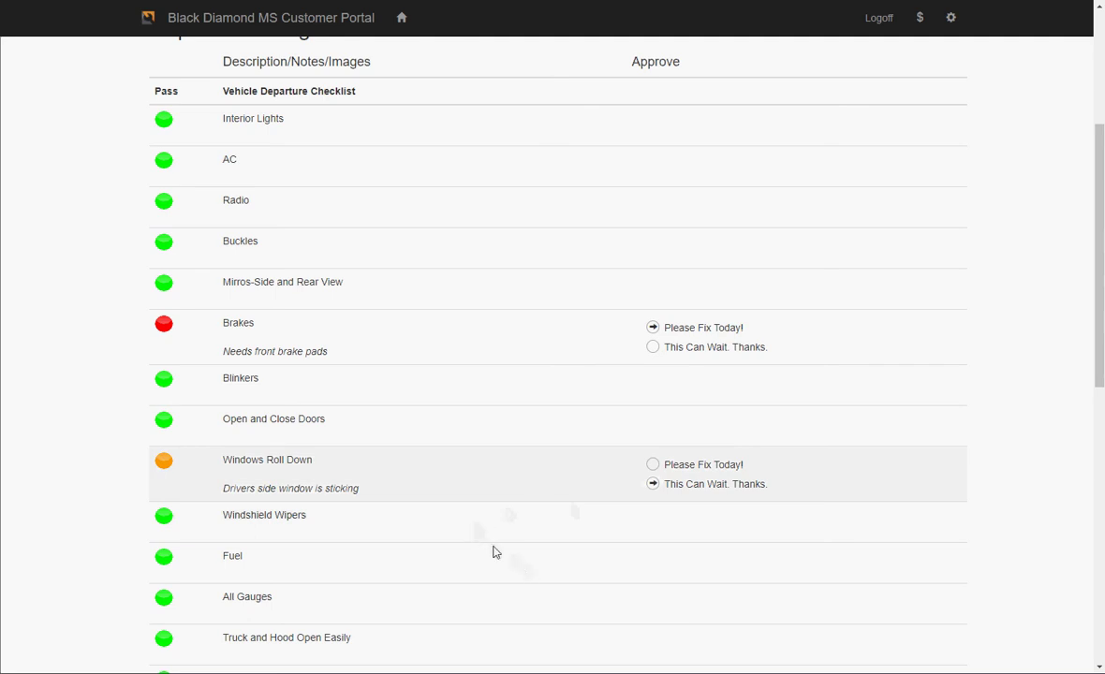
pyautogui.scroll(-2, 468, 516)
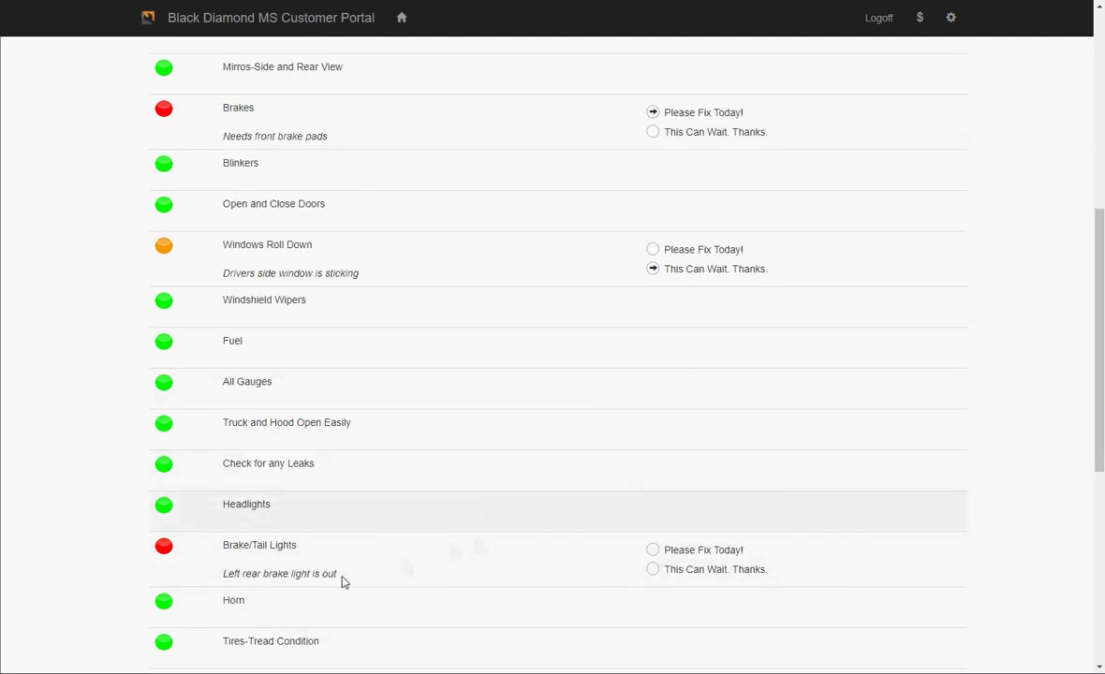
pyautogui.click(653, 550)
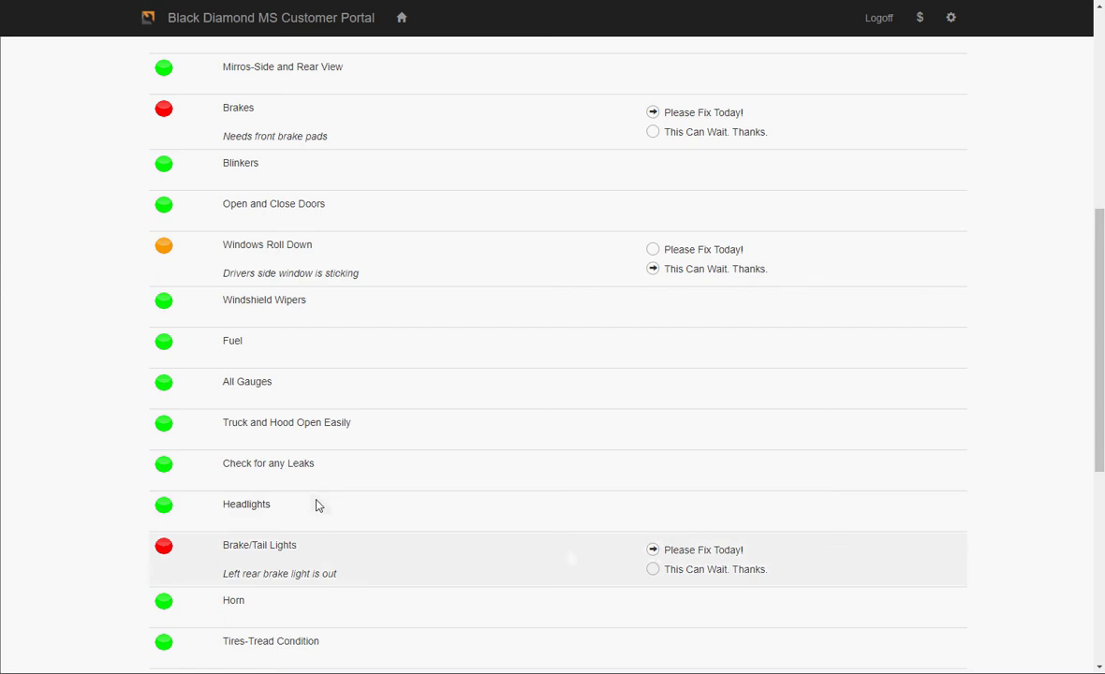
pyautogui.scroll(-3, 316, 504)
pyautogui.scroll(-2, 318, 506)
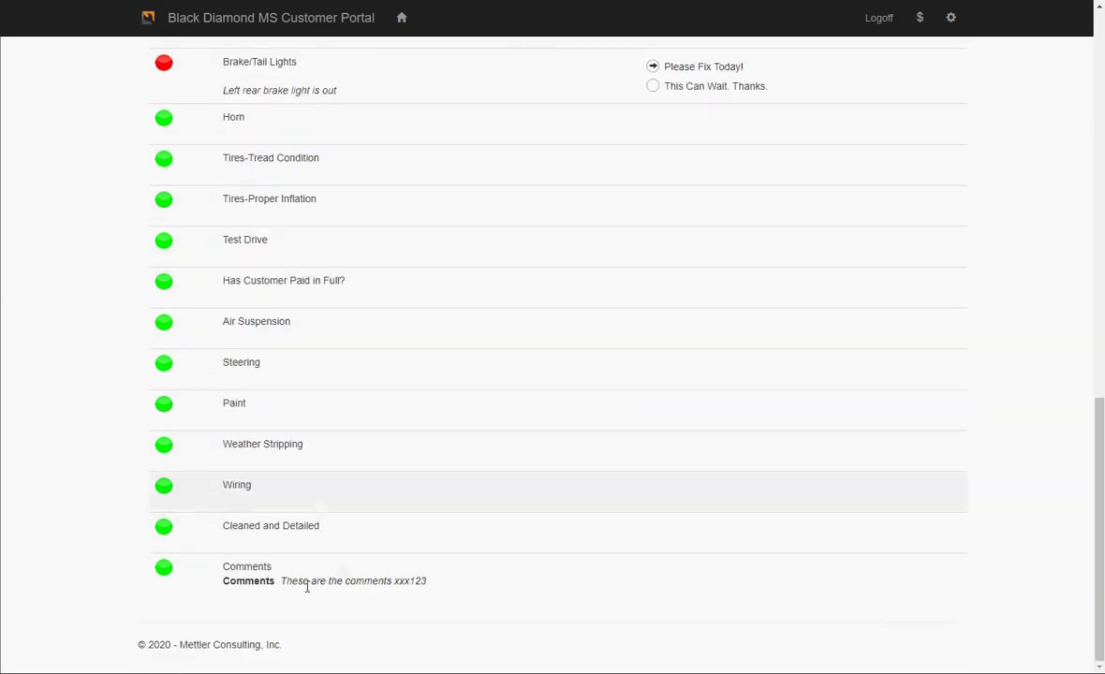
pyautogui.scroll(10, 450, 557)
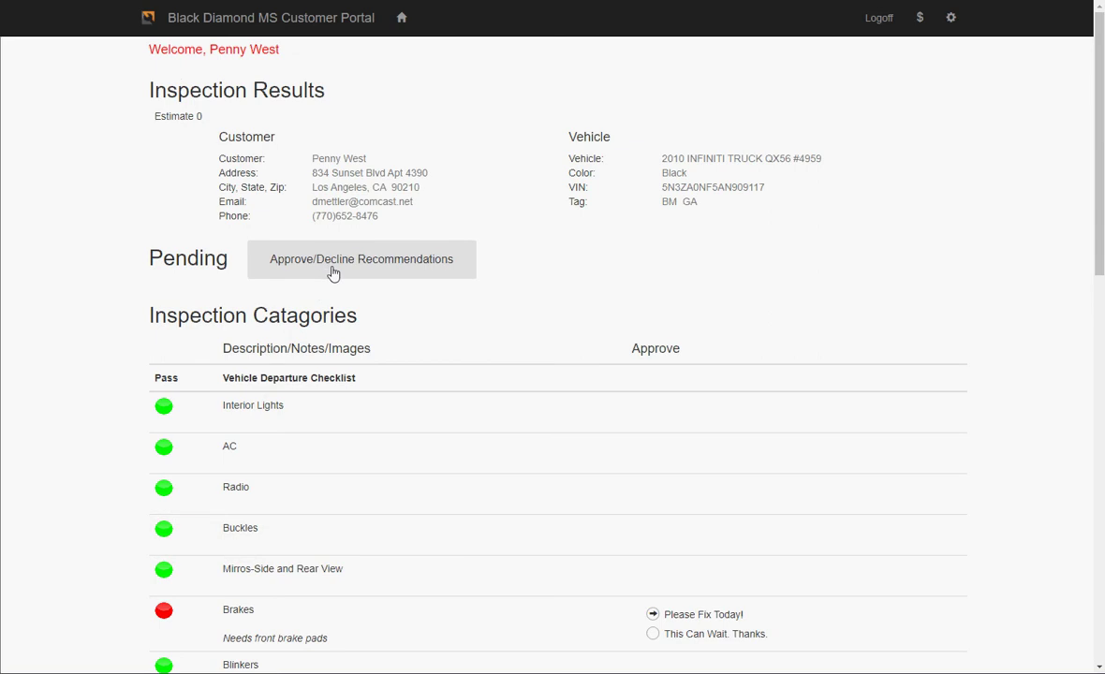
pyautogui.click(338, 274)
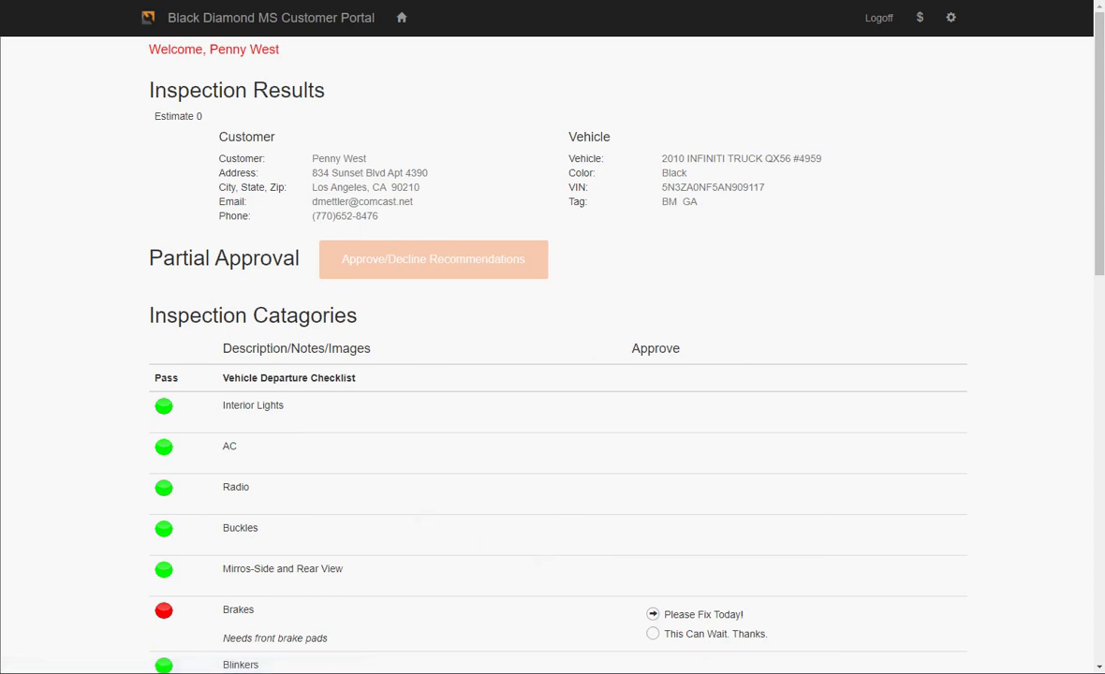
# - Return to the Shop Methods home page and highlight inspection 147's Partial Approval status
pyautogui.click(818, 673)
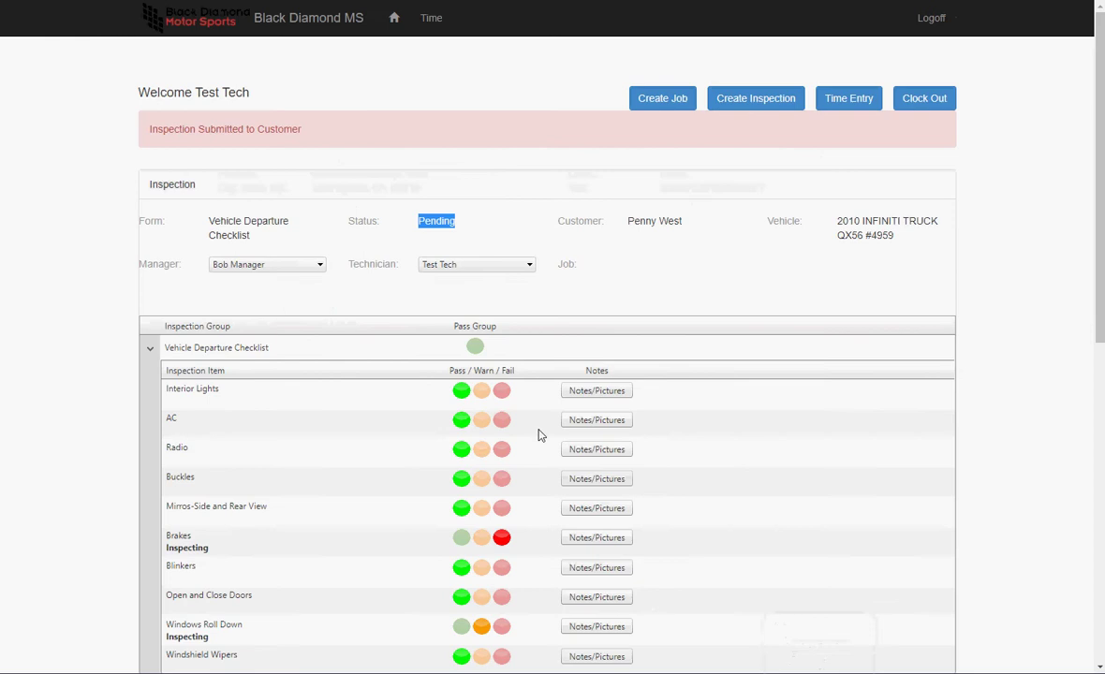
pyautogui.click(302, 22)
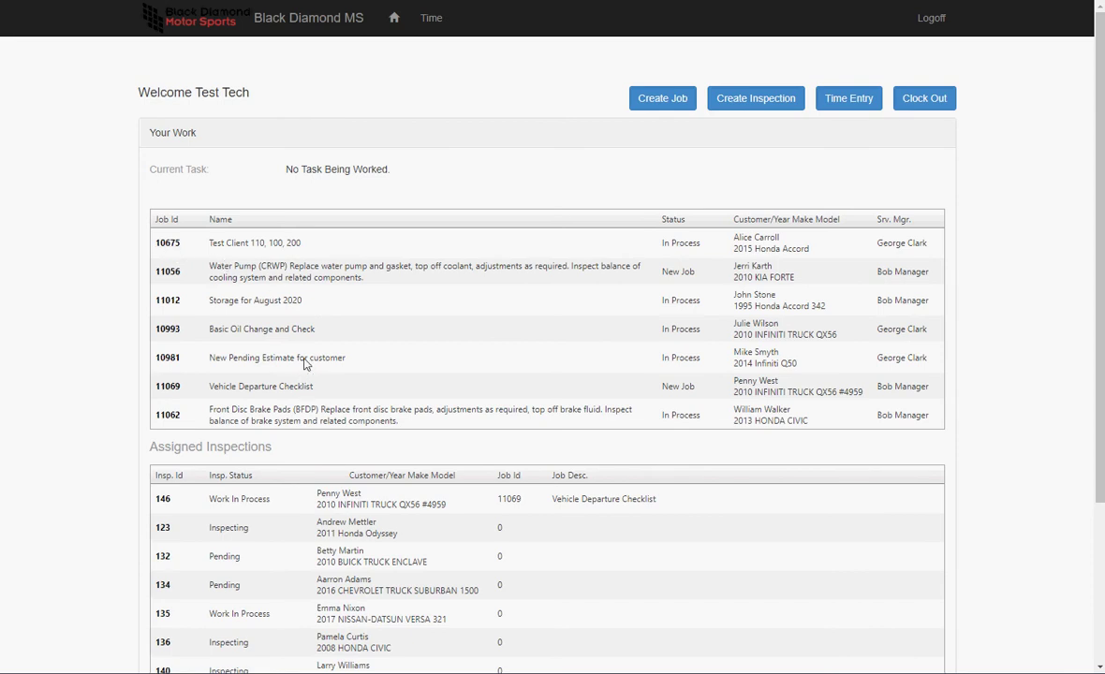
pyautogui.scroll(-3, 280, 337)
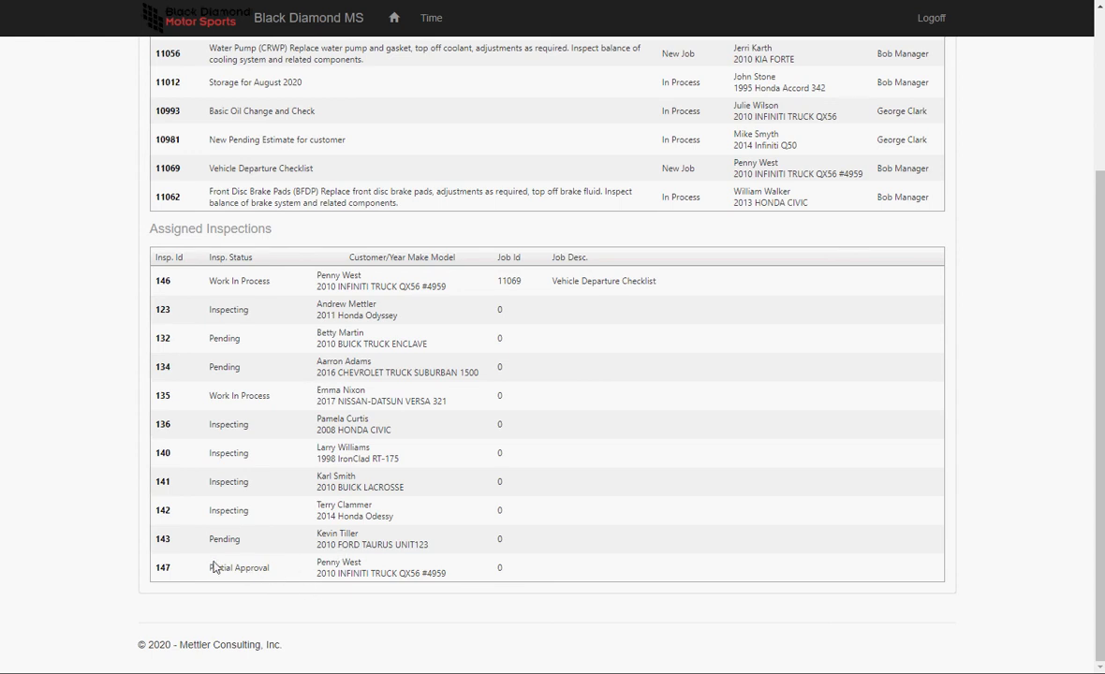
pyautogui.moveTo(207, 575); pyautogui.dragTo(274, 579)
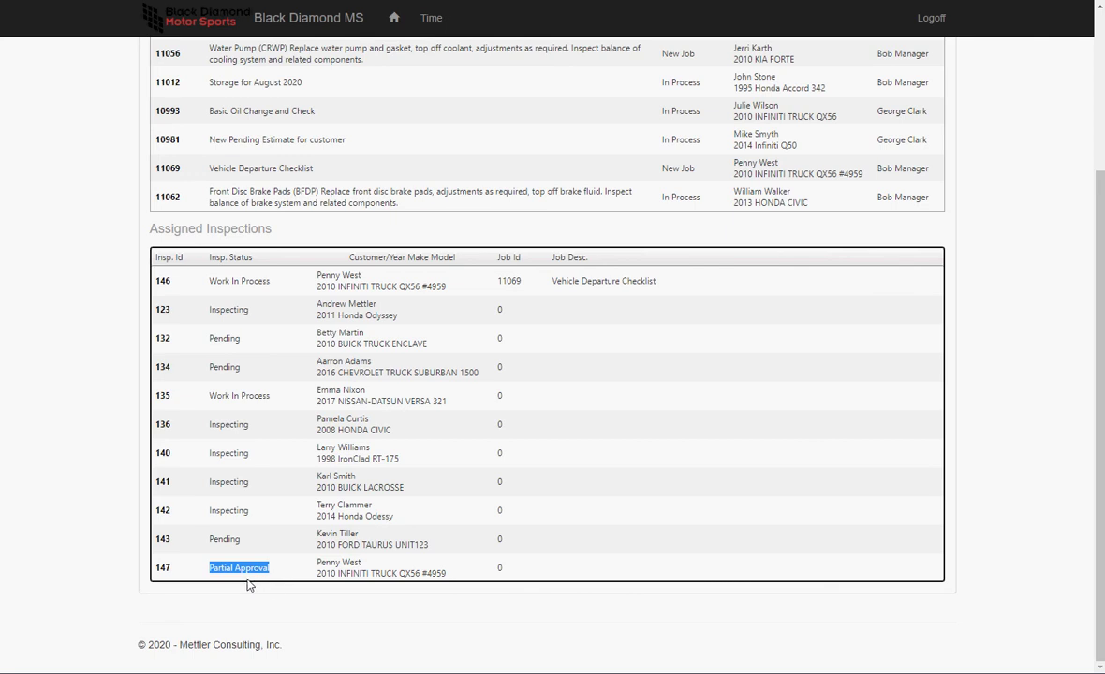
# - Open inspection 147 and review its approved Brakes and Brake/Tail Lights items
pyautogui.click(165, 569)
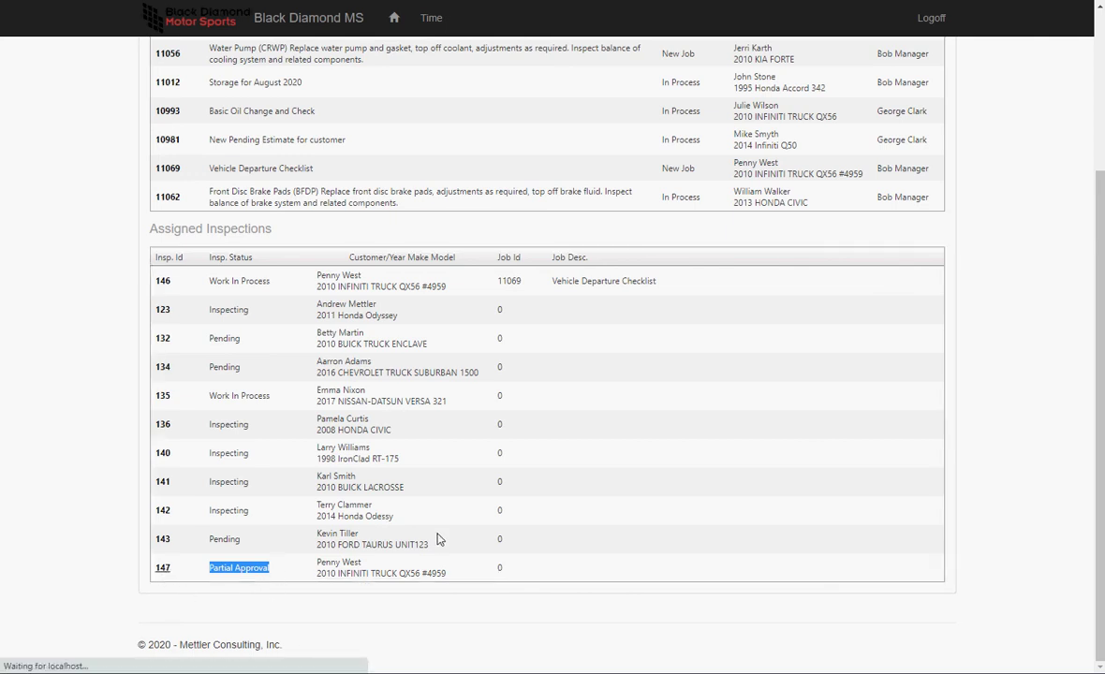
pyautogui.scroll(-3, 496, 513)
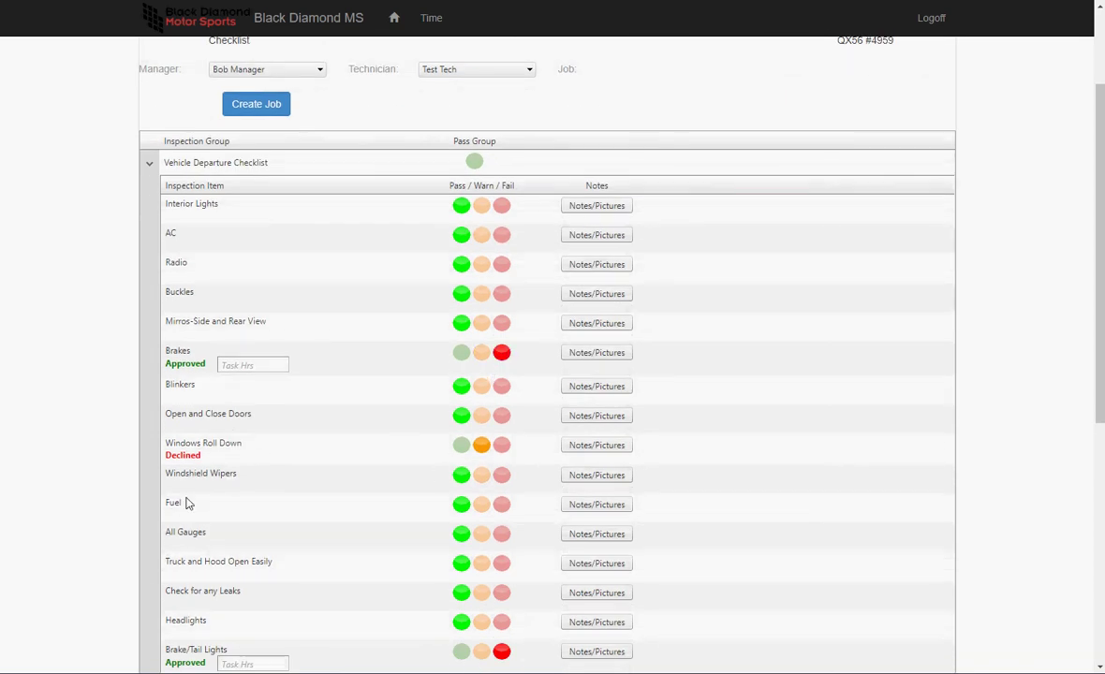
pyautogui.scroll(-3, 252, 481)
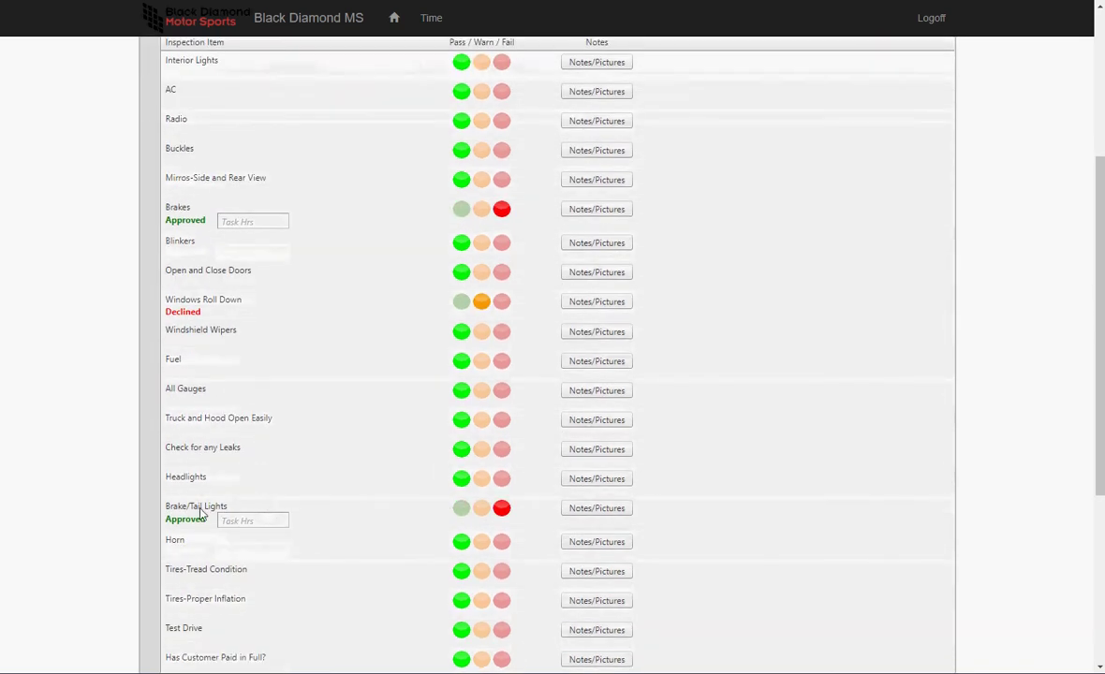
pyautogui.scroll(2, 352, 529)
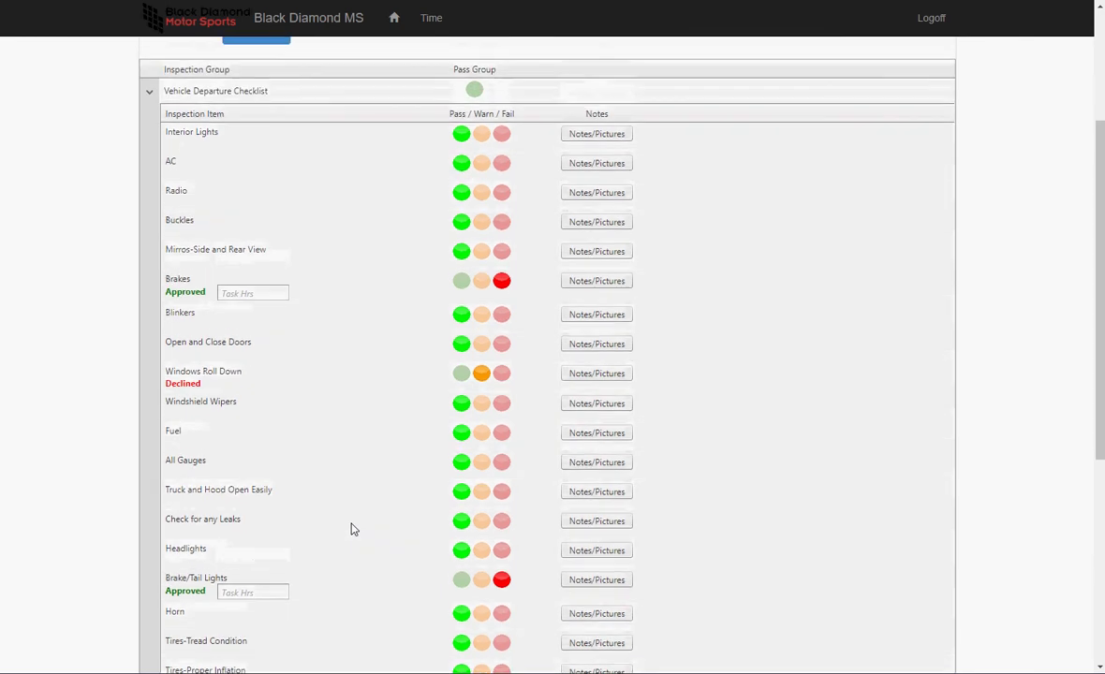
pyautogui.scroll(3, 320, 359)
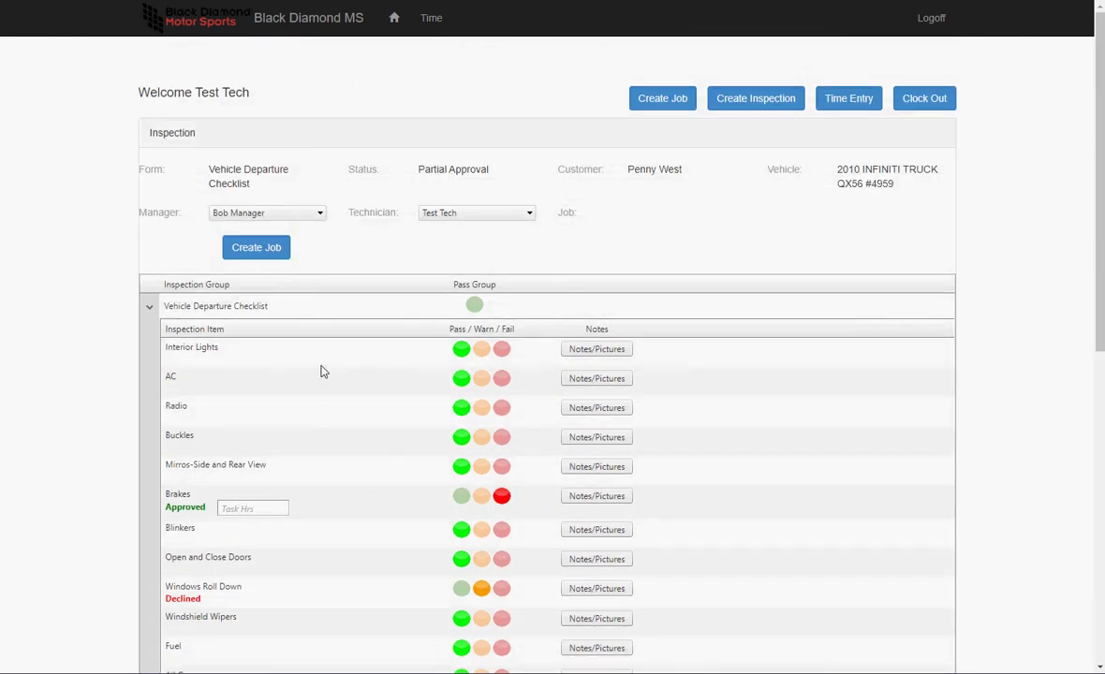
pyautogui.scroll(-3, 318, 392)
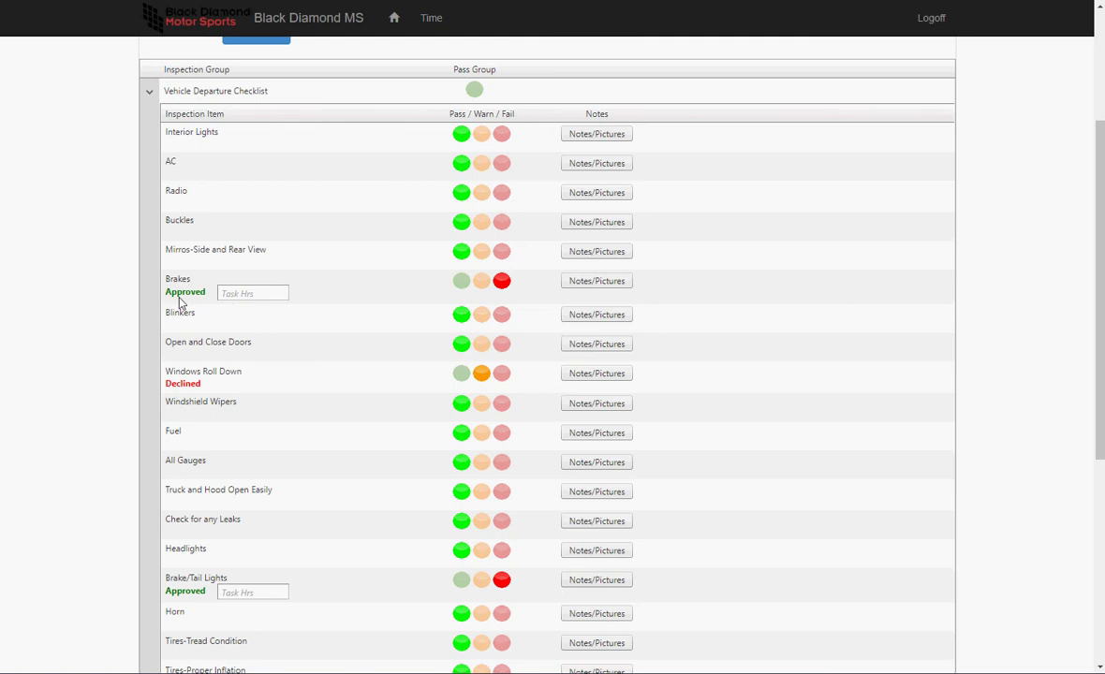
# - Set the approved Brakes repair's task hours to 1.50
pyautogui.click(255, 292)
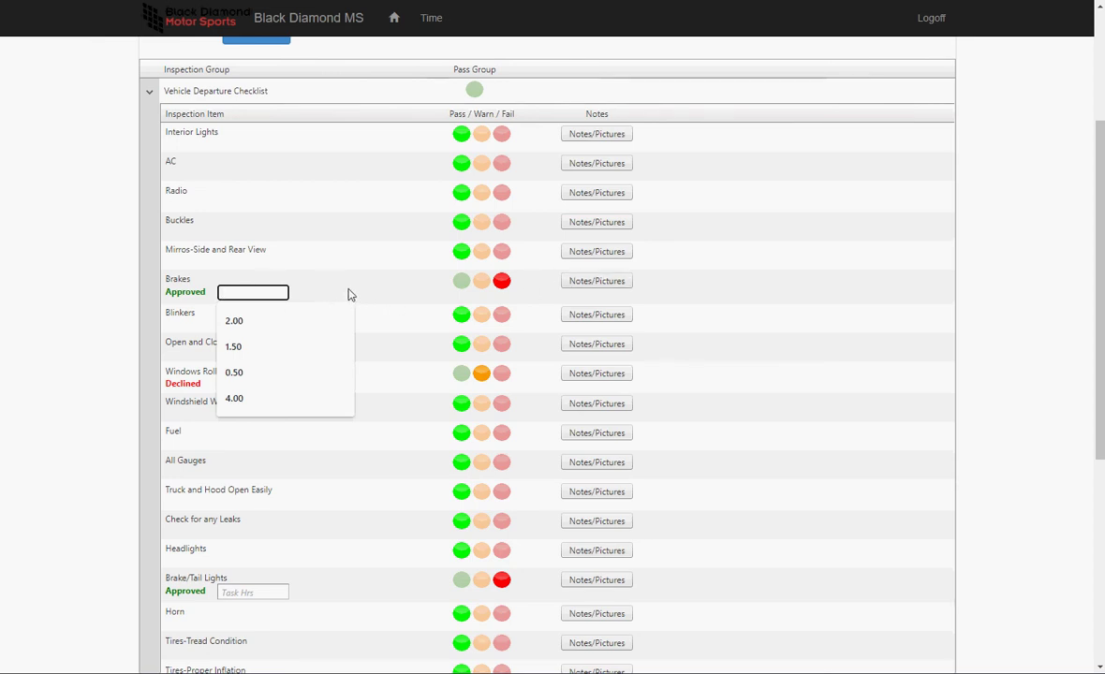
pyautogui.click(254, 349)
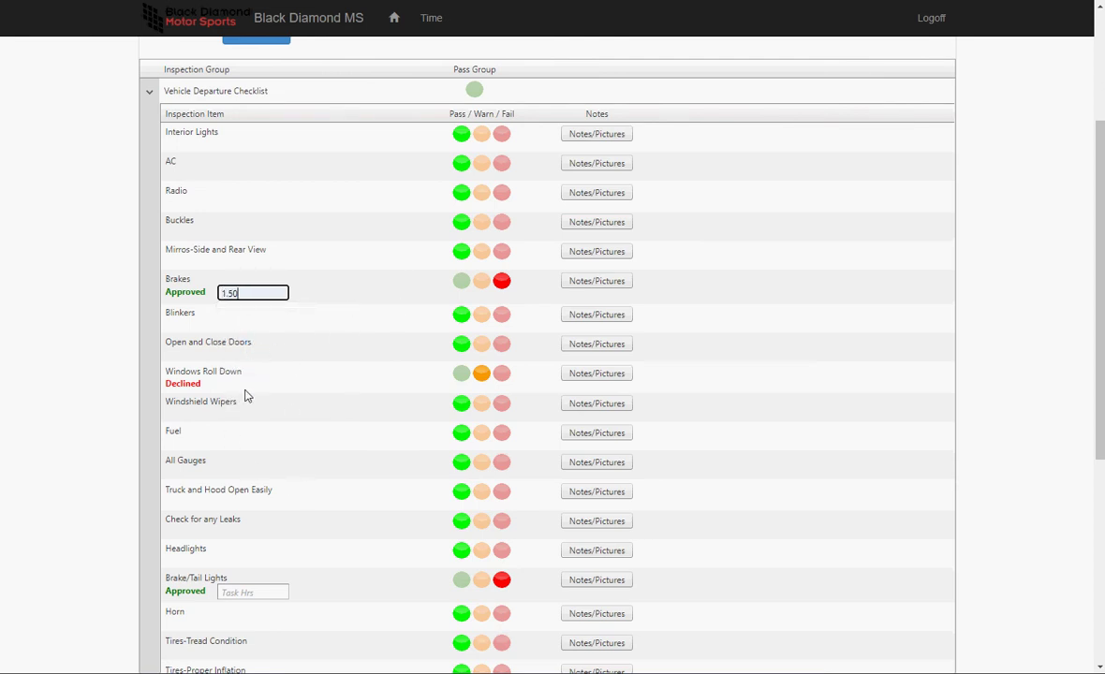
pyautogui.scroll(-1, 330, 599)
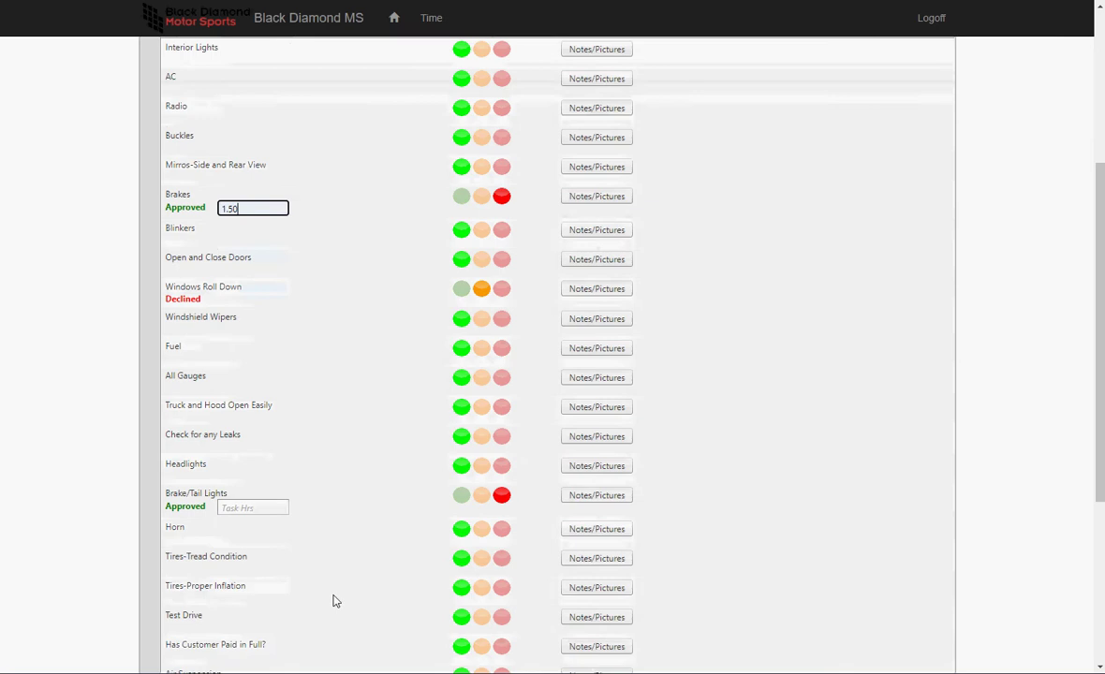
pyautogui.scroll(-5, 321, 589)
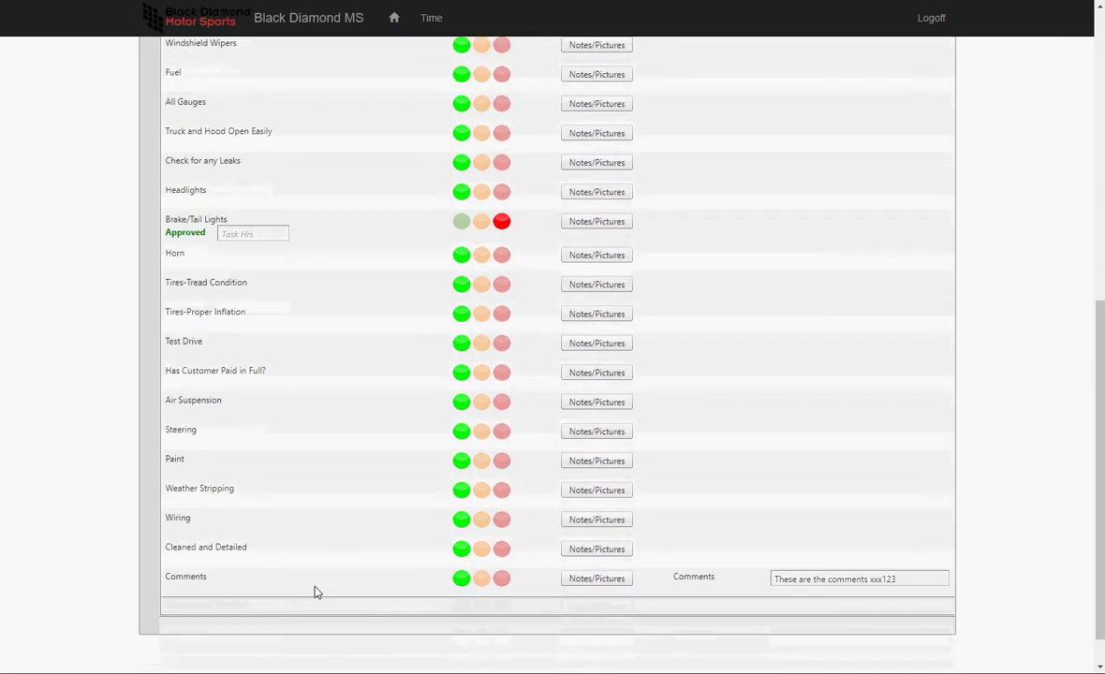
pyautogui.scroll(7, 309, 585)
pyautogui.scroll(2, 298, 578)
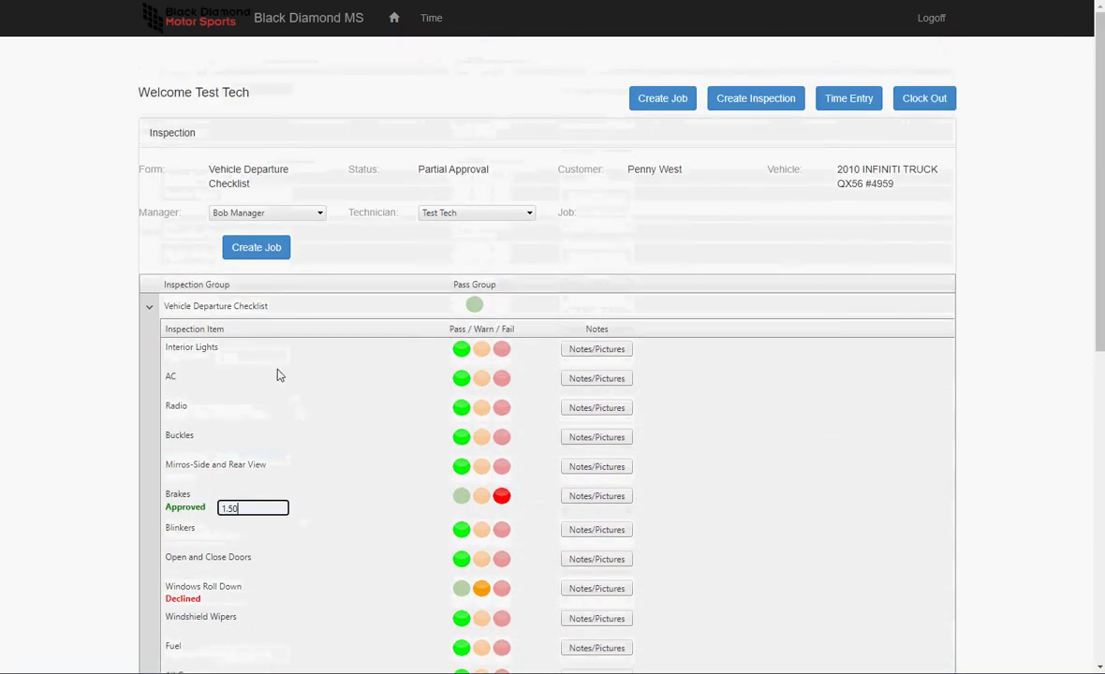
# - Create a job from the approved inspection items and open the new job 11072
pyautogui.click(249, 249)
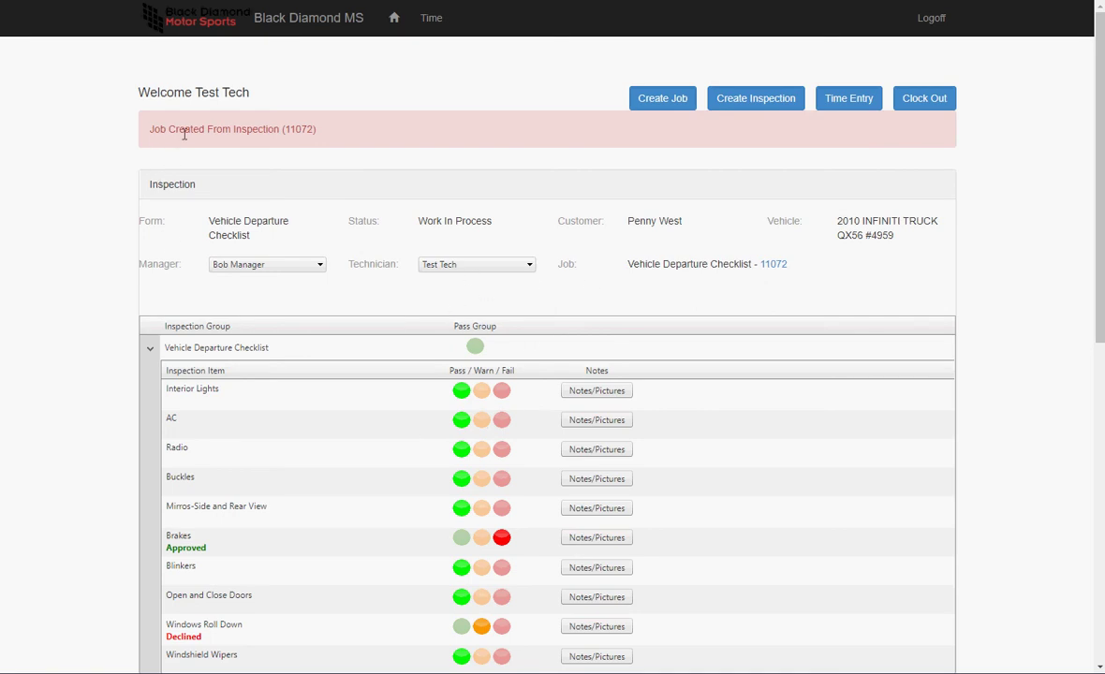
pyautogui.click(783, 270)
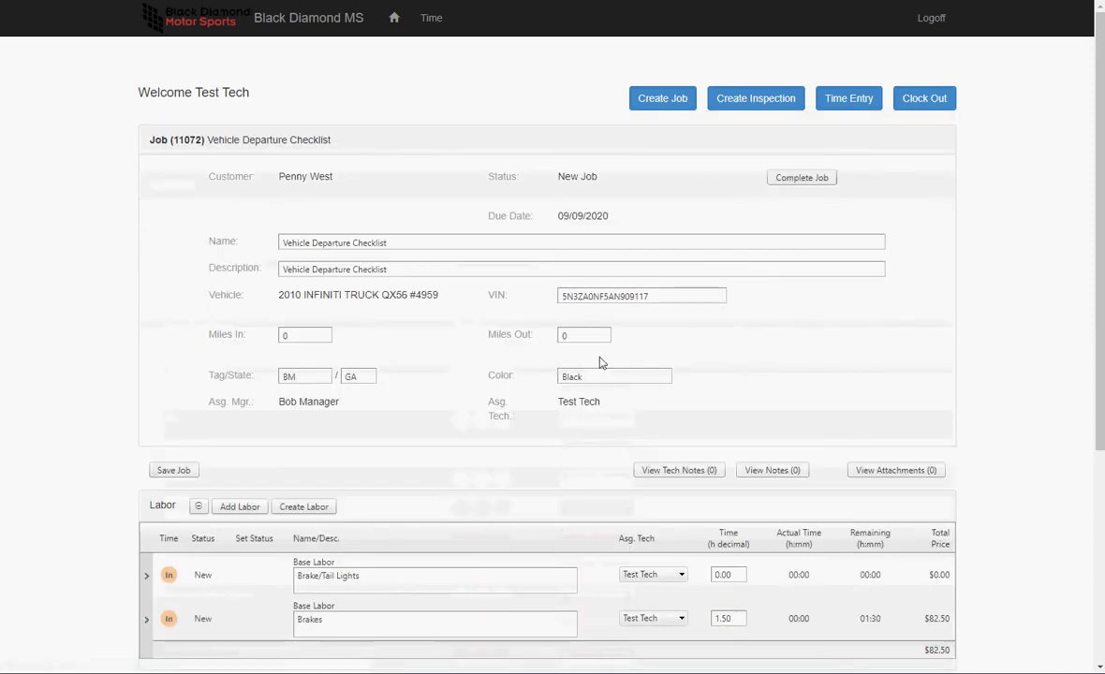
pyautogui.scroll(-1, 412, 368)
# - Enter Miles In 45,252 and Miles Out 45,253 and save the job
pyautogui.click(303, 259)
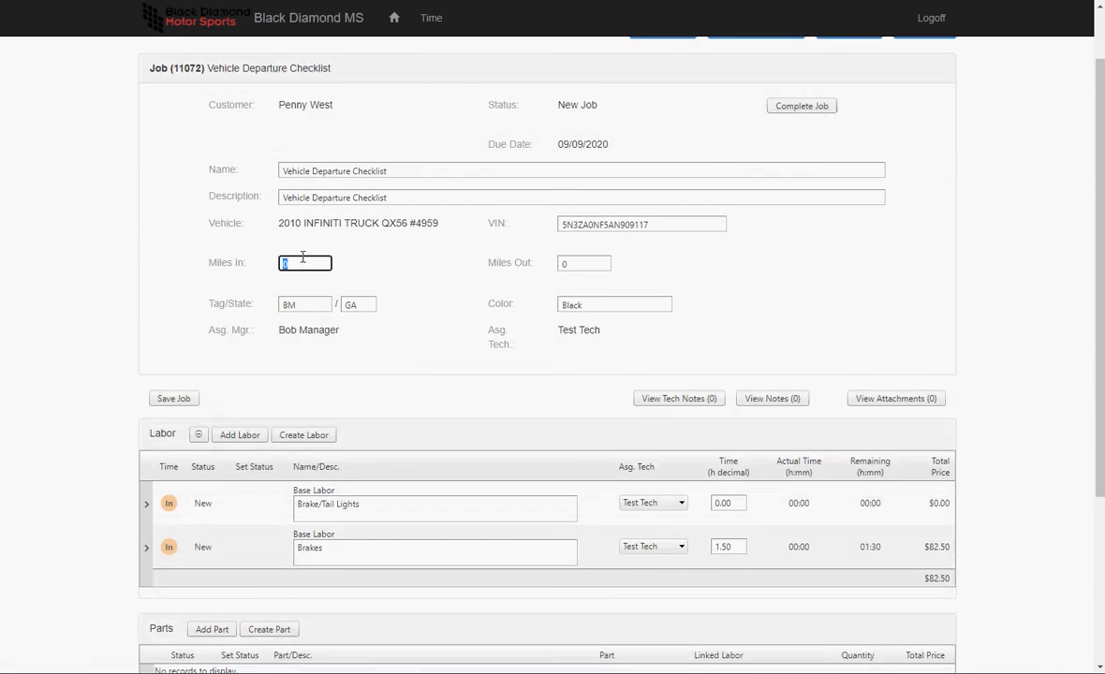
pyautogui.write('45')
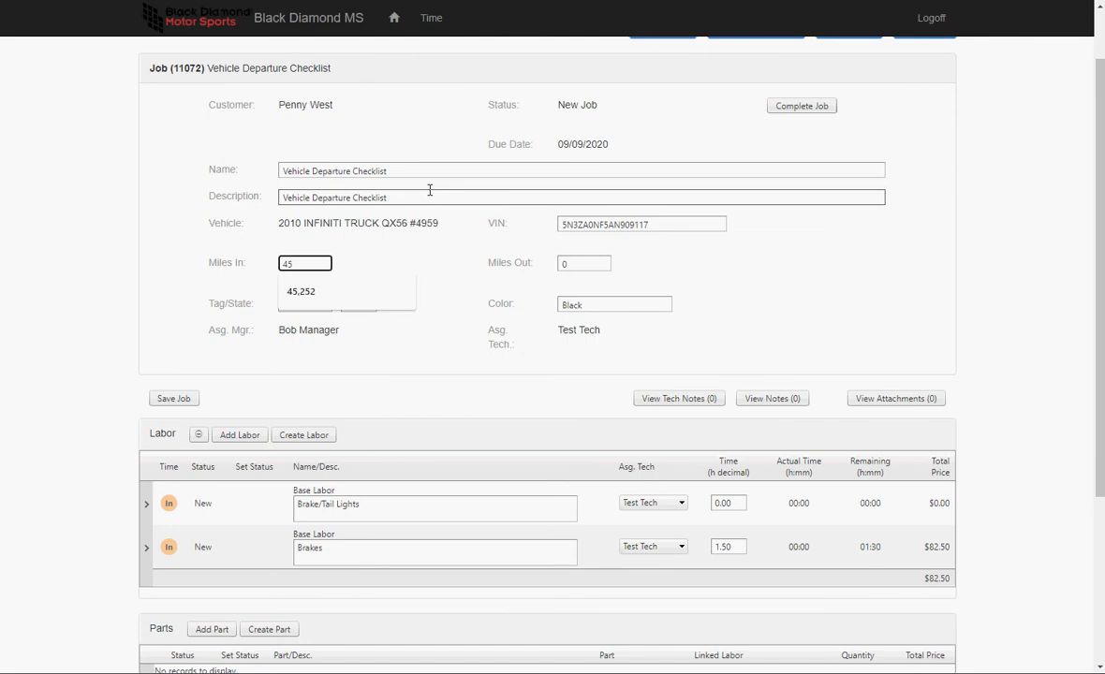
pyautogui.press('Down')
pyautogui.press('Tab')
pyautogui.write('45,')
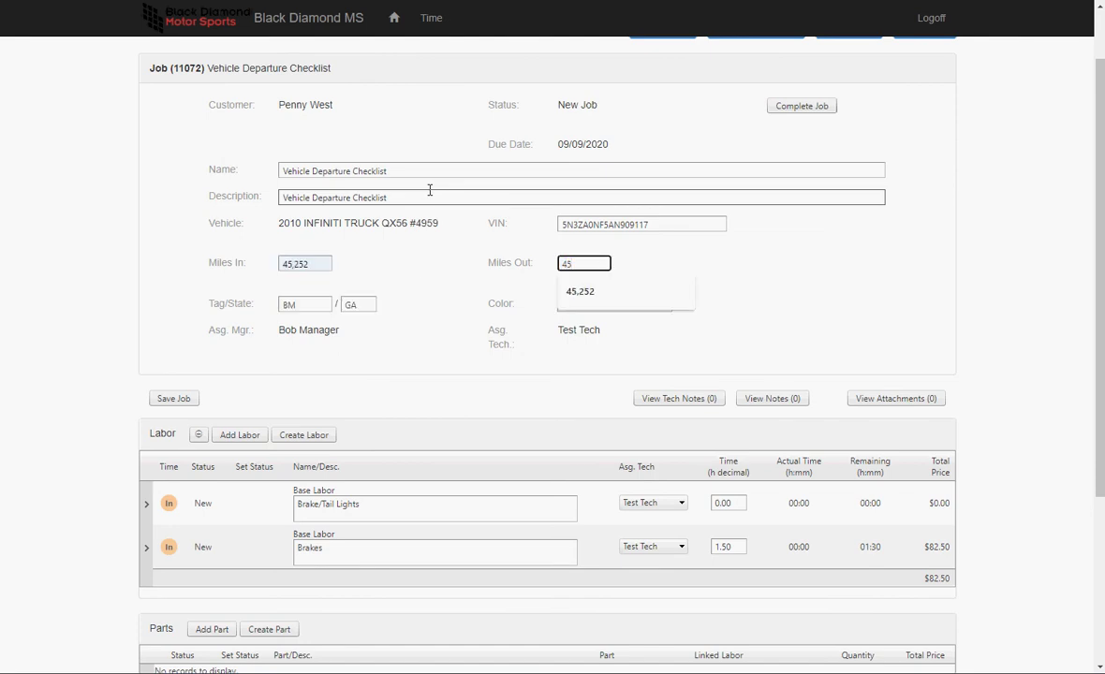
pyautogui.write('253')
pyautogui.press('Tab')
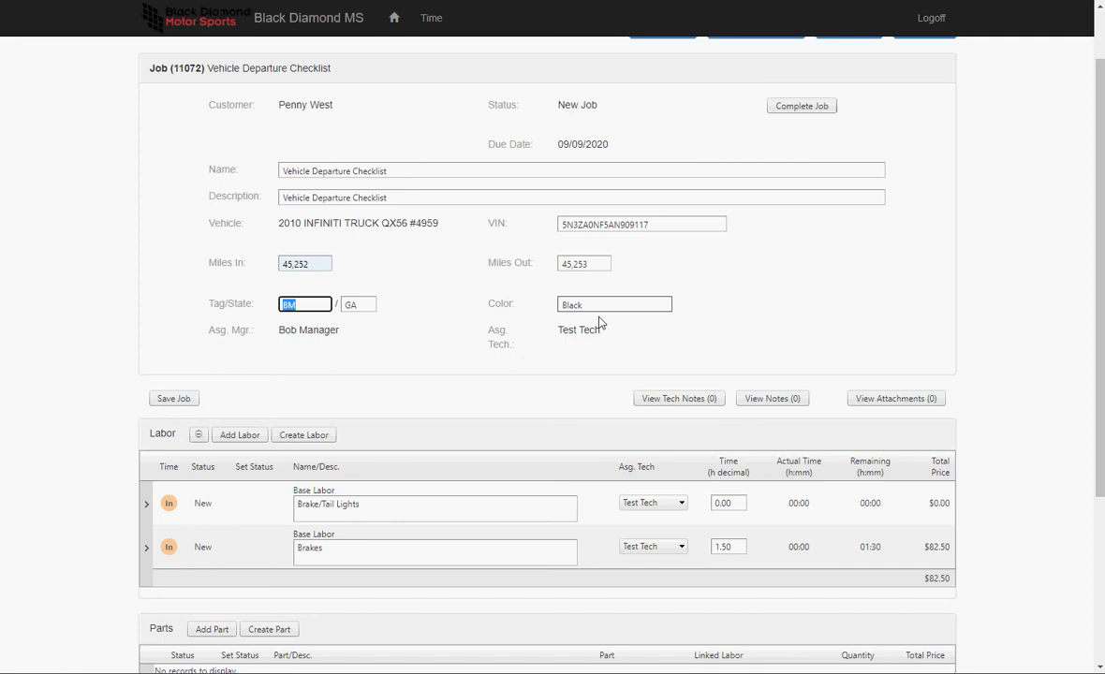
pyautogui.click(185, 399)
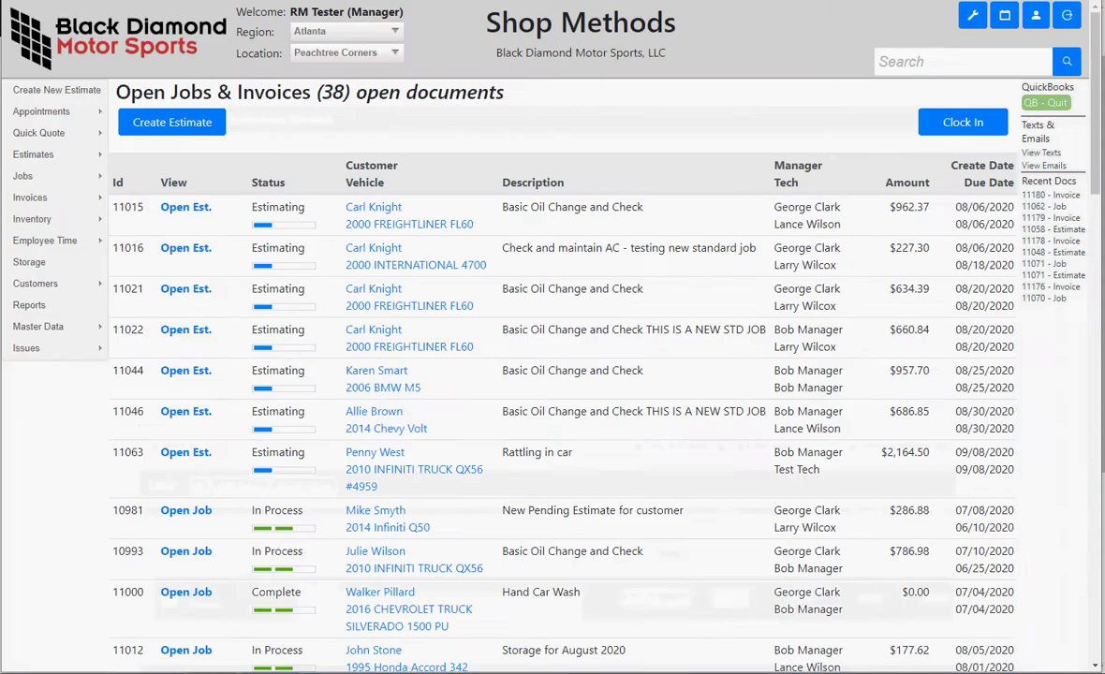
# - Reload Open Jobs & Invoices, now showing 39 open documents including job 11072 at $102.51
pyautogui.click(159, 68)
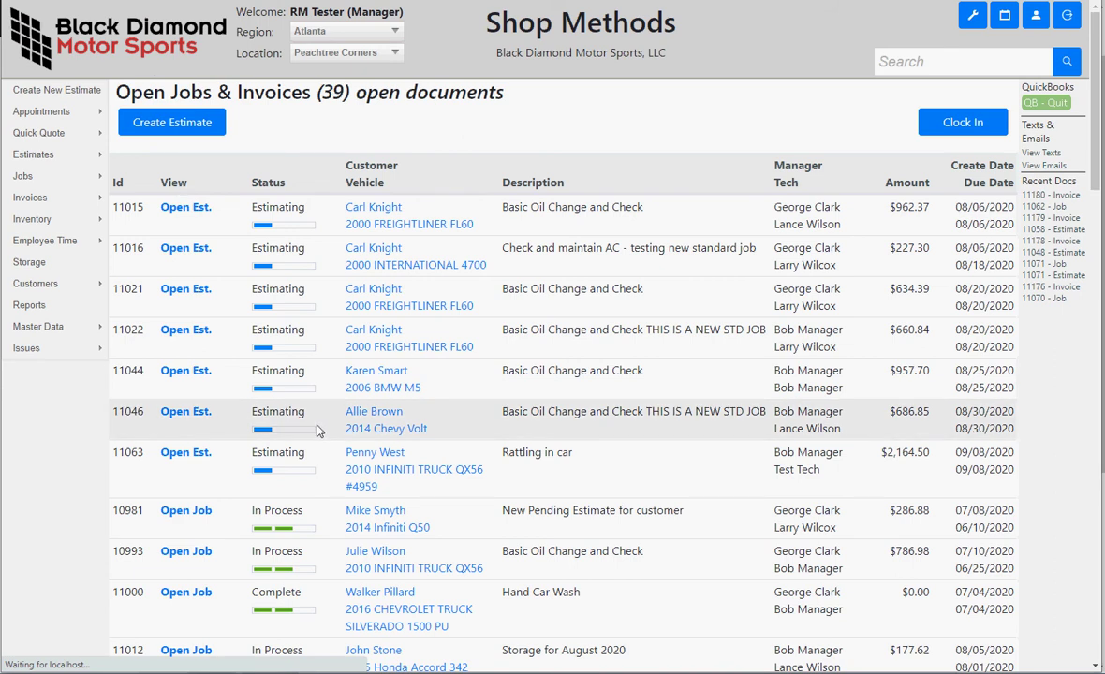
pyautogui.scroll(-3, 316, 427)
pyautogui.scroll(-2, 194, 512)
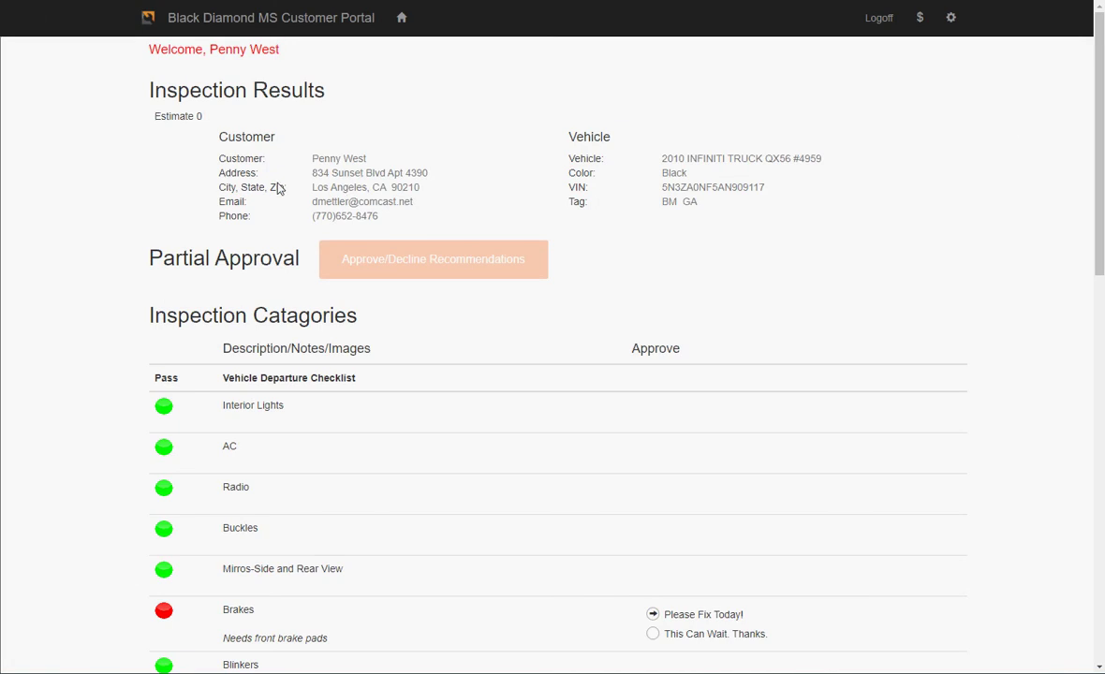
# - Return to the customer portal home and check Your Work, where job 11072 shows In Process
pyautogui.click(253, 23)
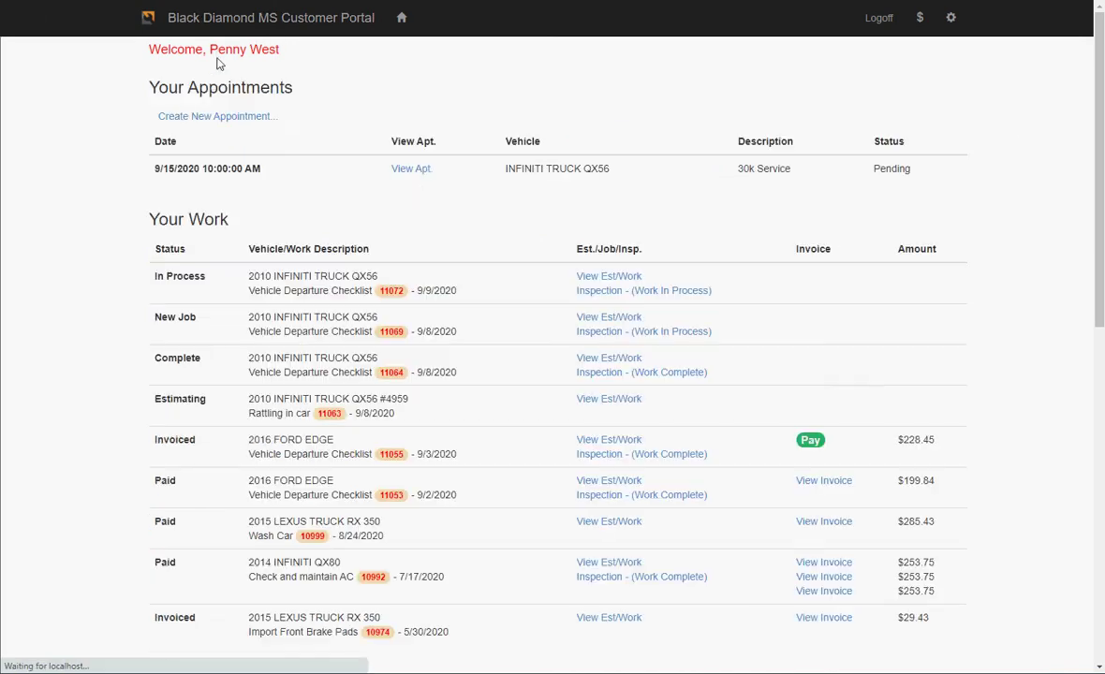
pyautogui.scroll(-3, 472, 367)
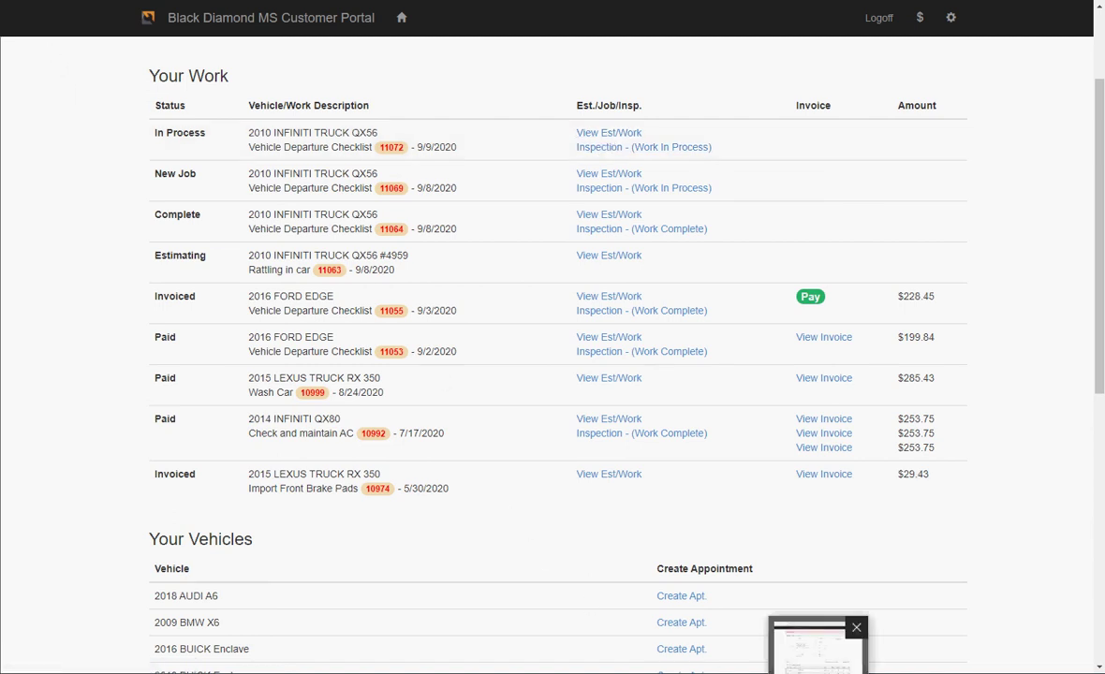
# - Clock out of the Brake/Tail Lights labor, give it 0.25 hours, and save job 11072
pyautogui.click(817, 645)
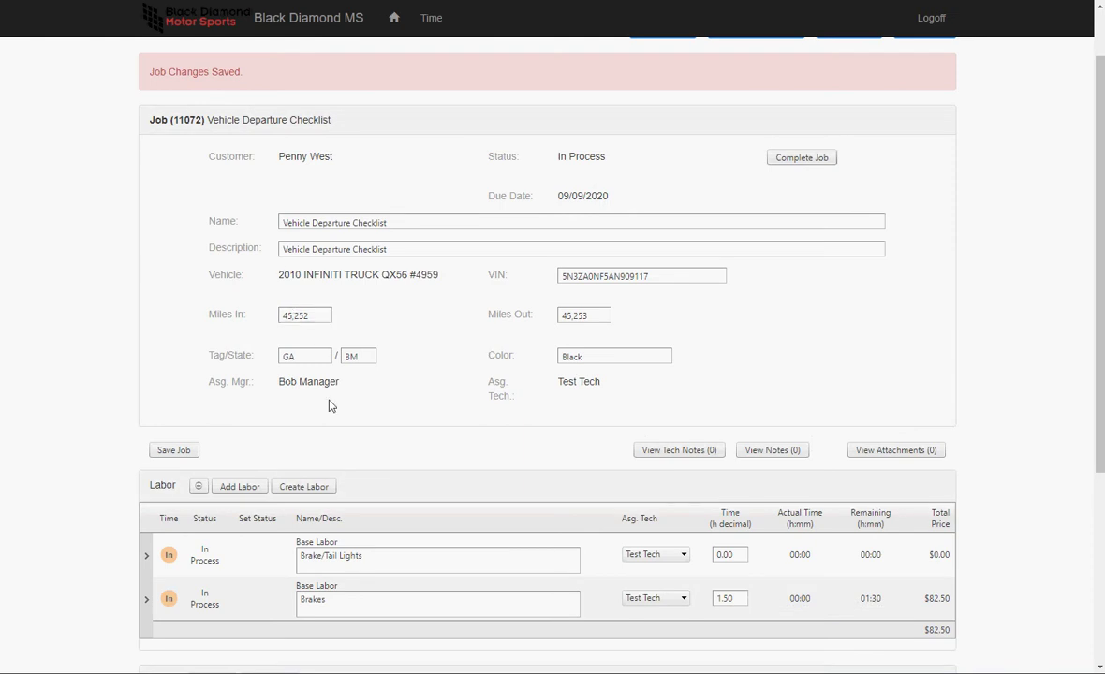
pyautogui.scroll(-3, 319, 403)
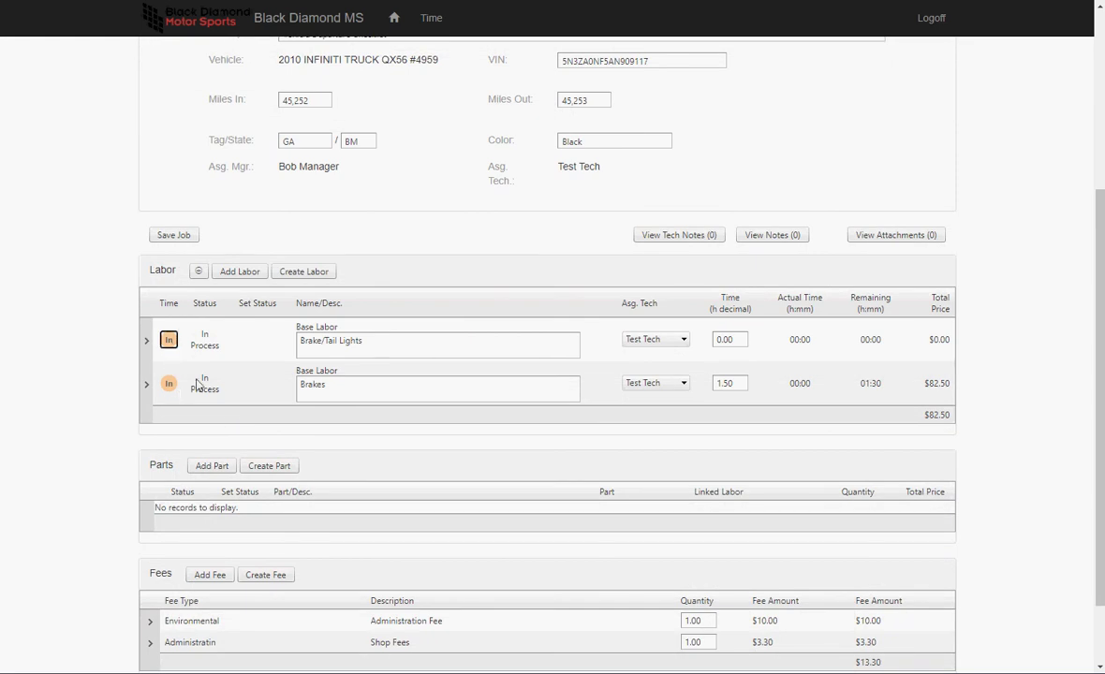
pyautogui.click(170, 341)
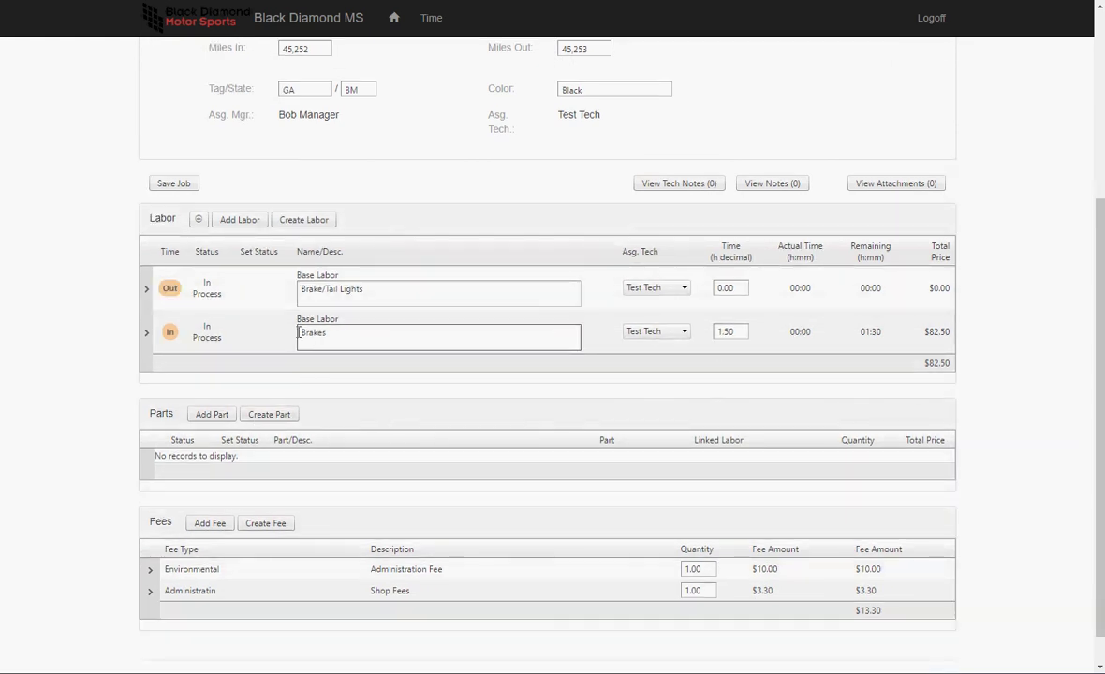
pyautogui.click(731, 287)
pyautogui.write('0')
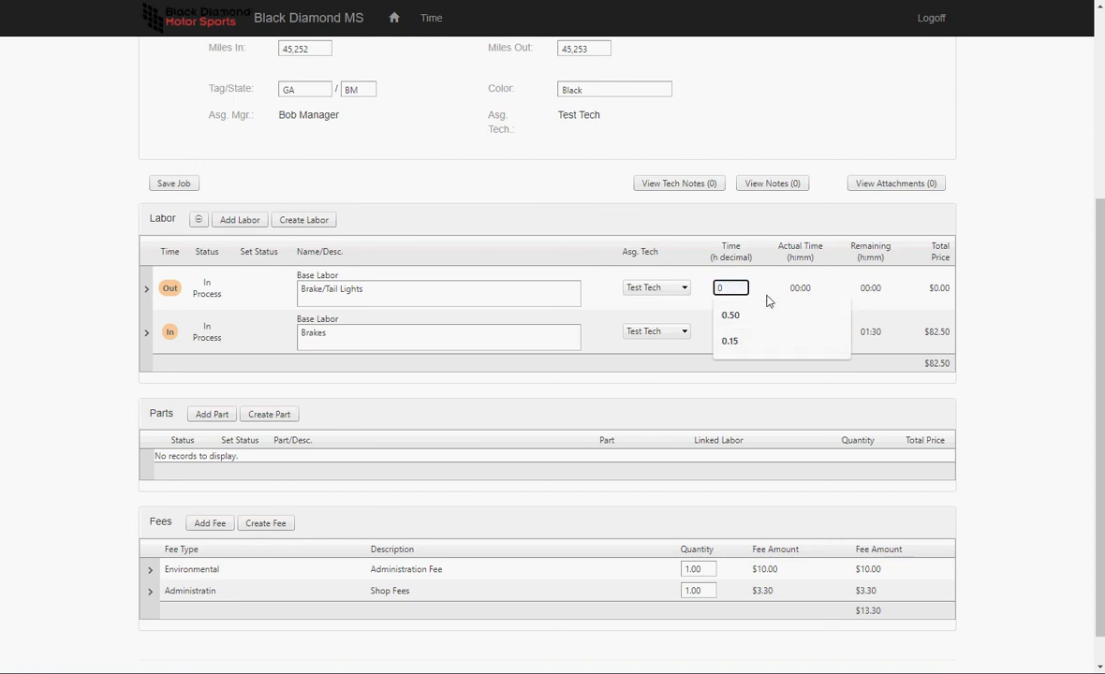
pyautogui.press('BackSpace')
pyautogui.press('BackSpace')
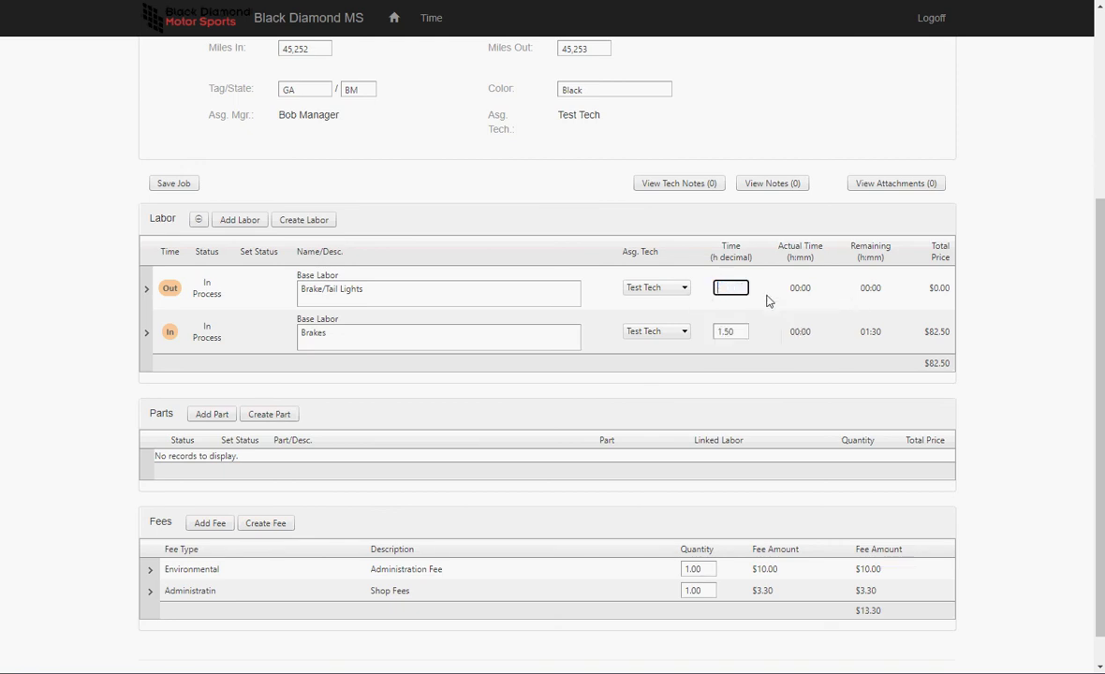
pyautogui.press('Tab')
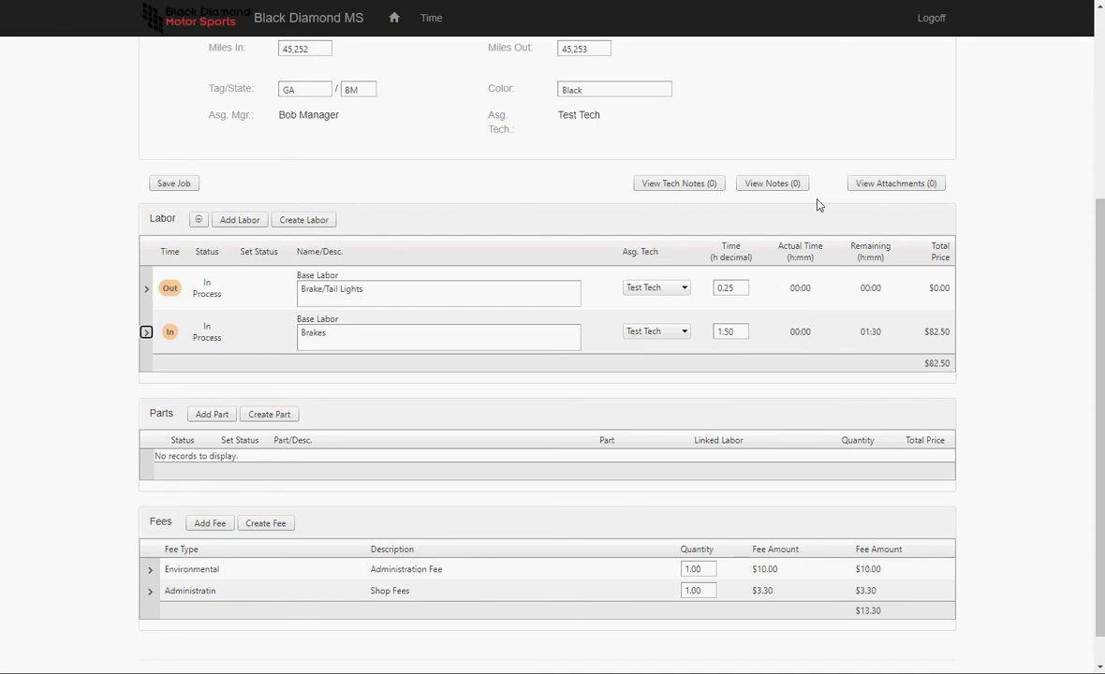
pyautogui.click(165, 187)
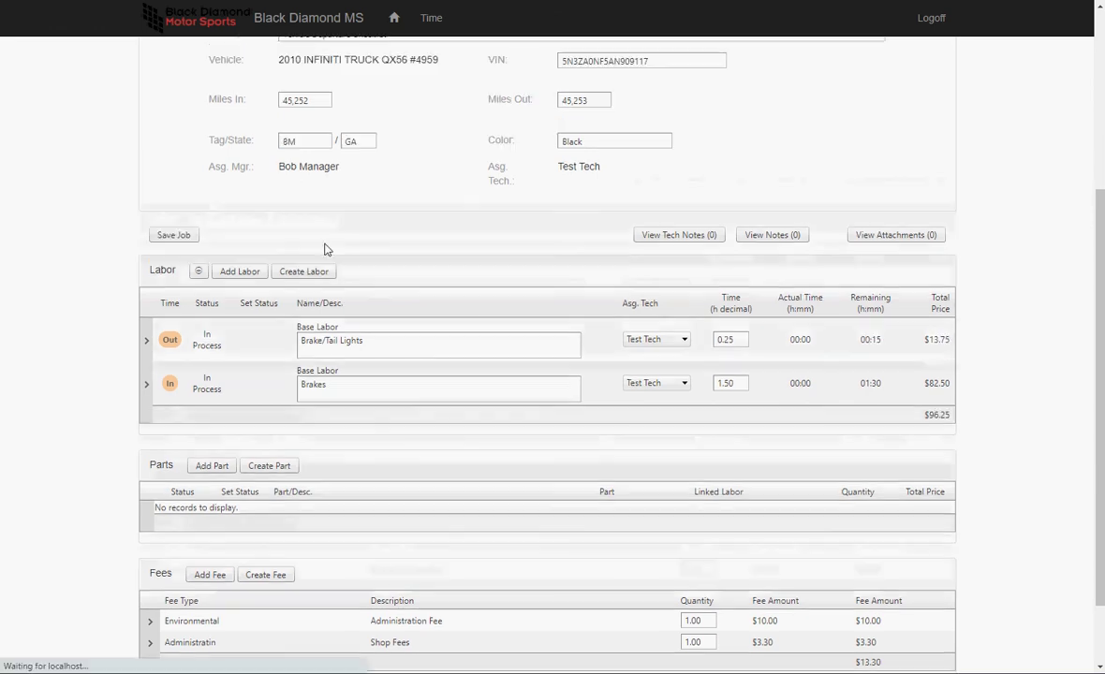
# - Search parts for 'pad' and add part 1814 F CERAMIC PADS, 1.00 at $62.69
pyautogui.click(213, 466)
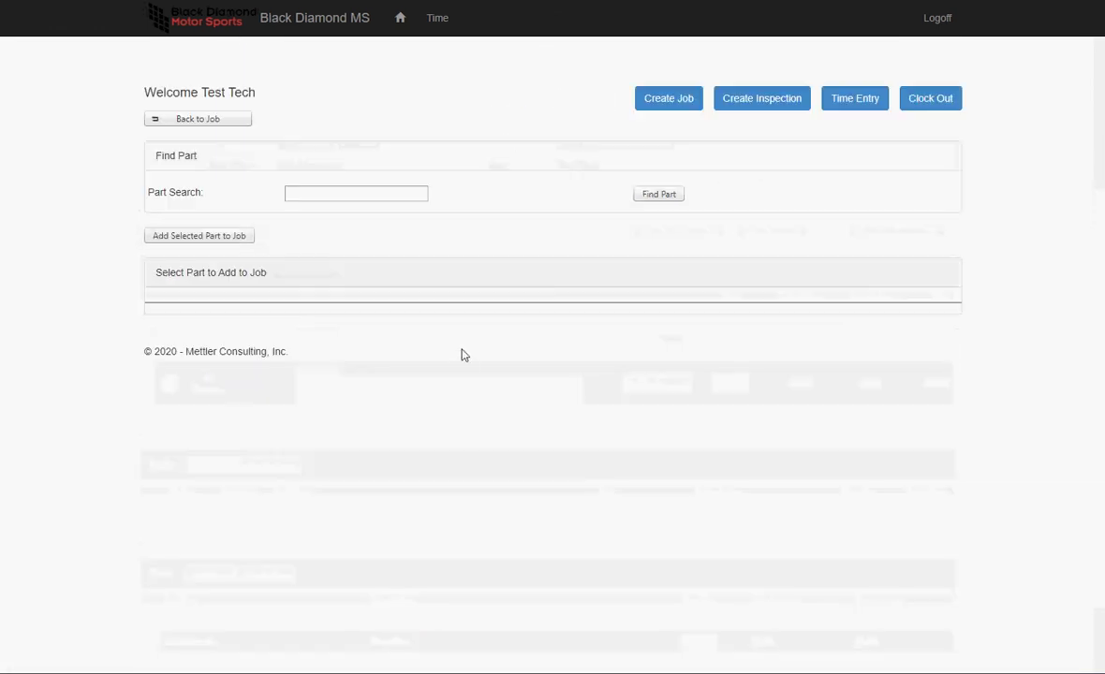
pyautogui.click(333, 197)
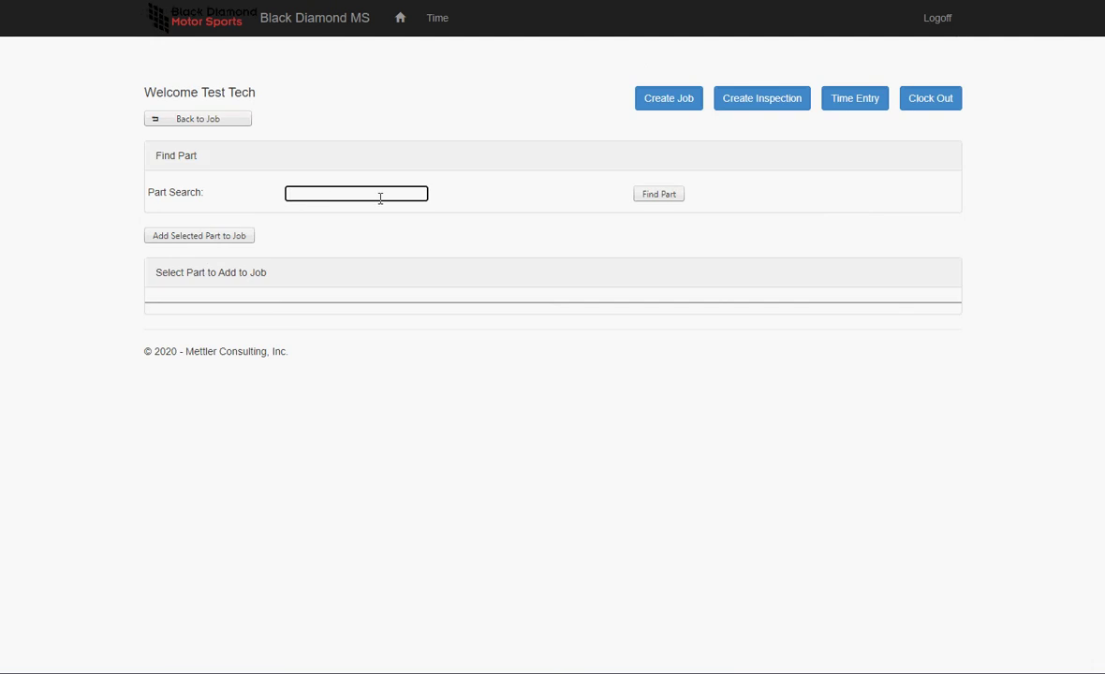
pyautogui.write('pad')
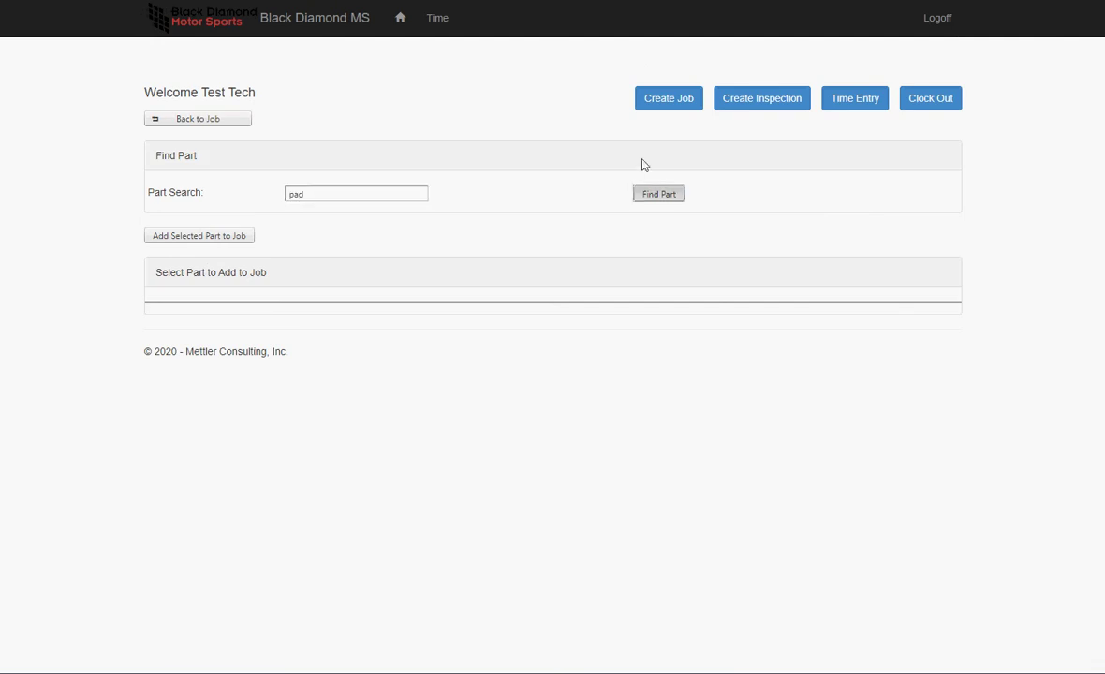
pyautogui.click(656, 194)
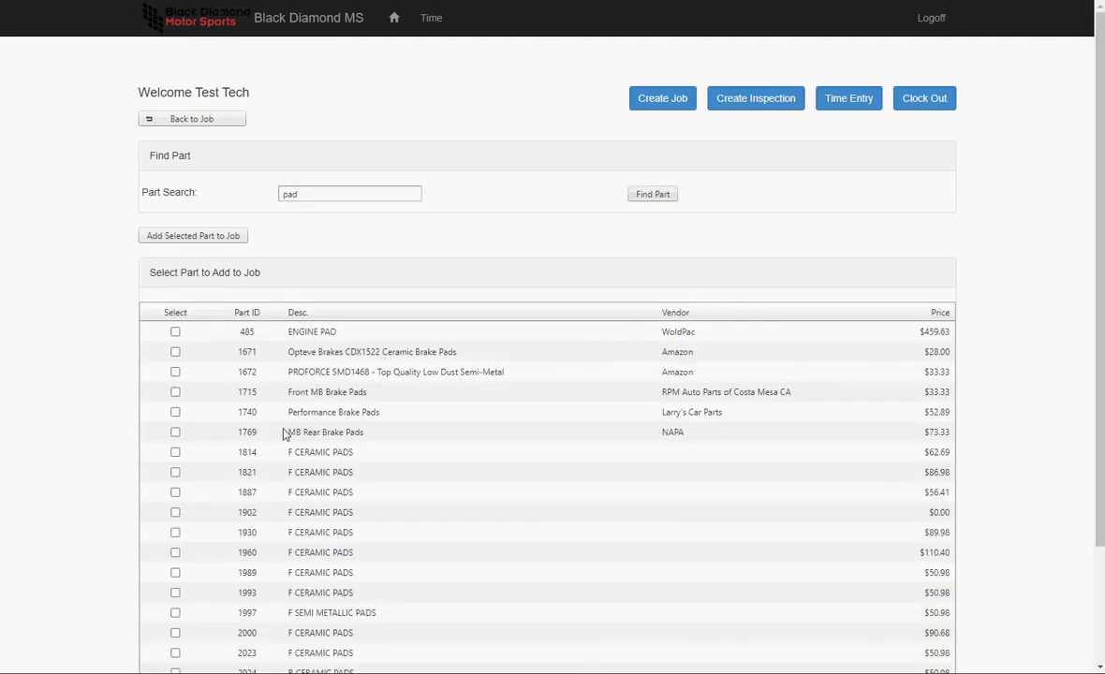
pyautogui.click(175, 452)
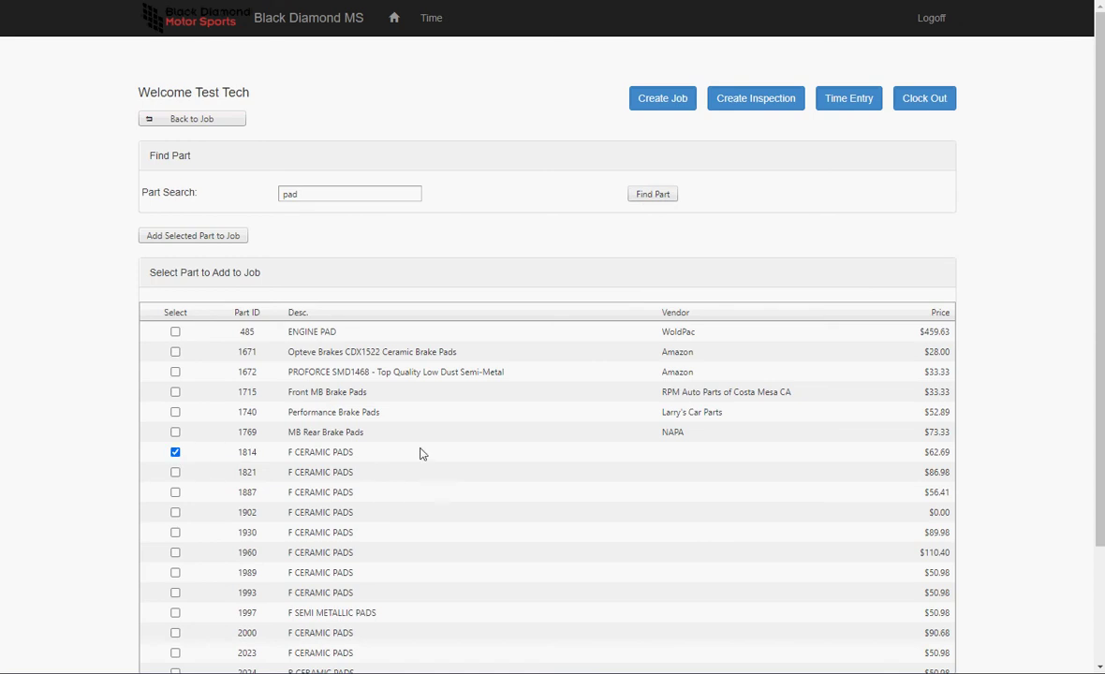
pyautogui.click(188, 239)
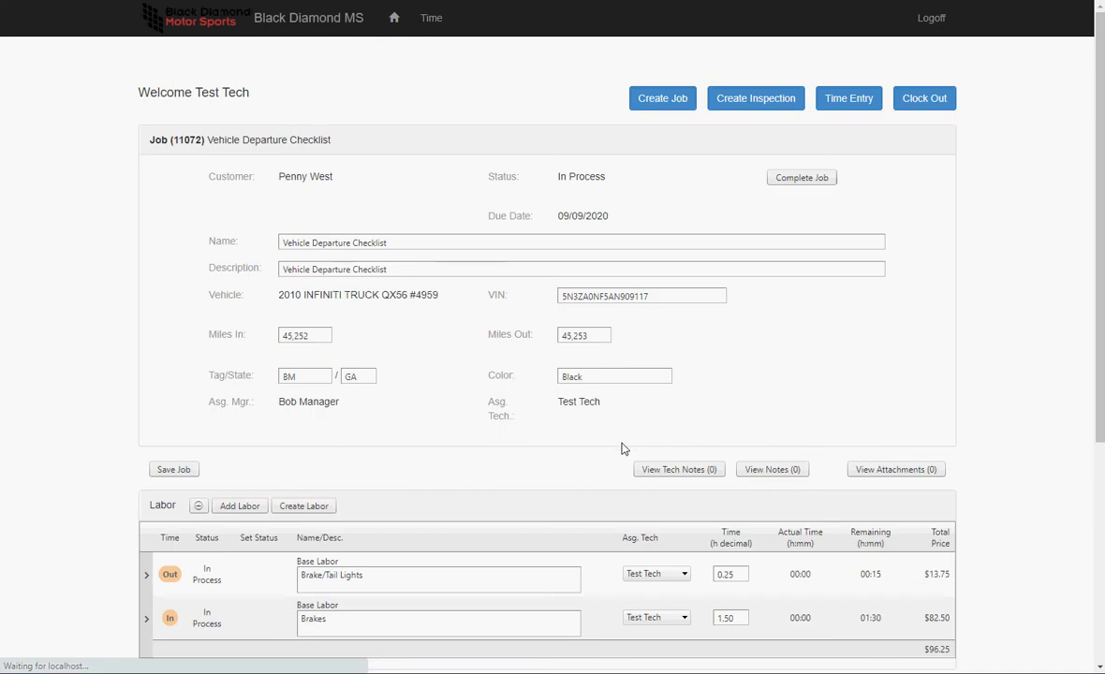
pyautogui.scroll(-3, 613, 440)
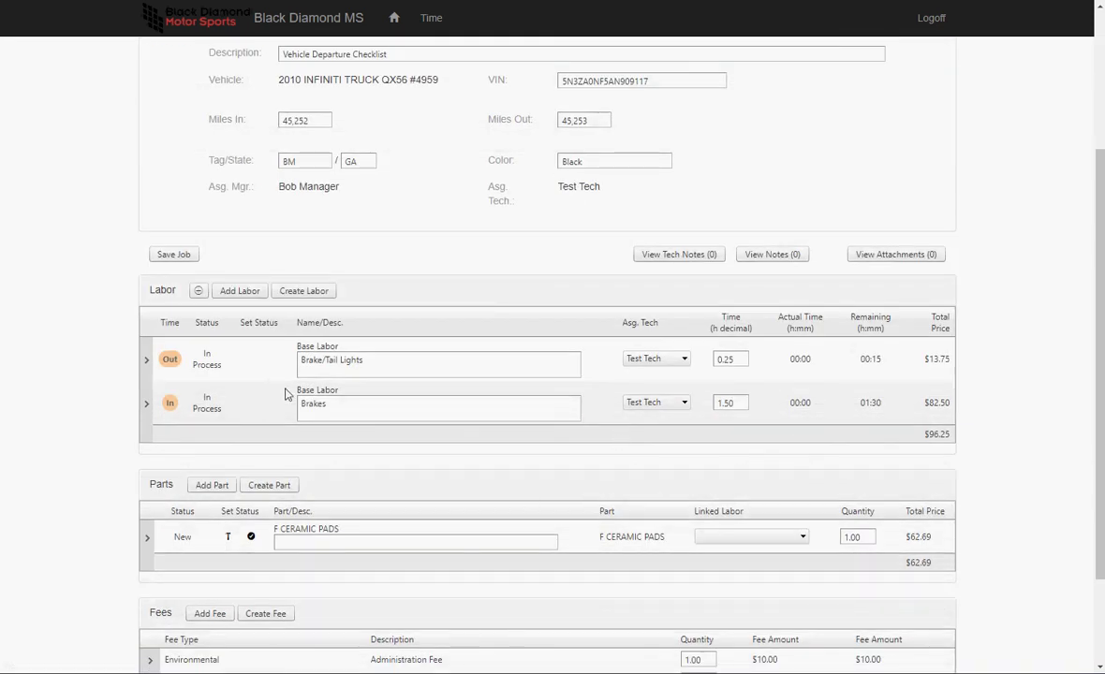
pyautogui.scroll(-3, 403, 537)
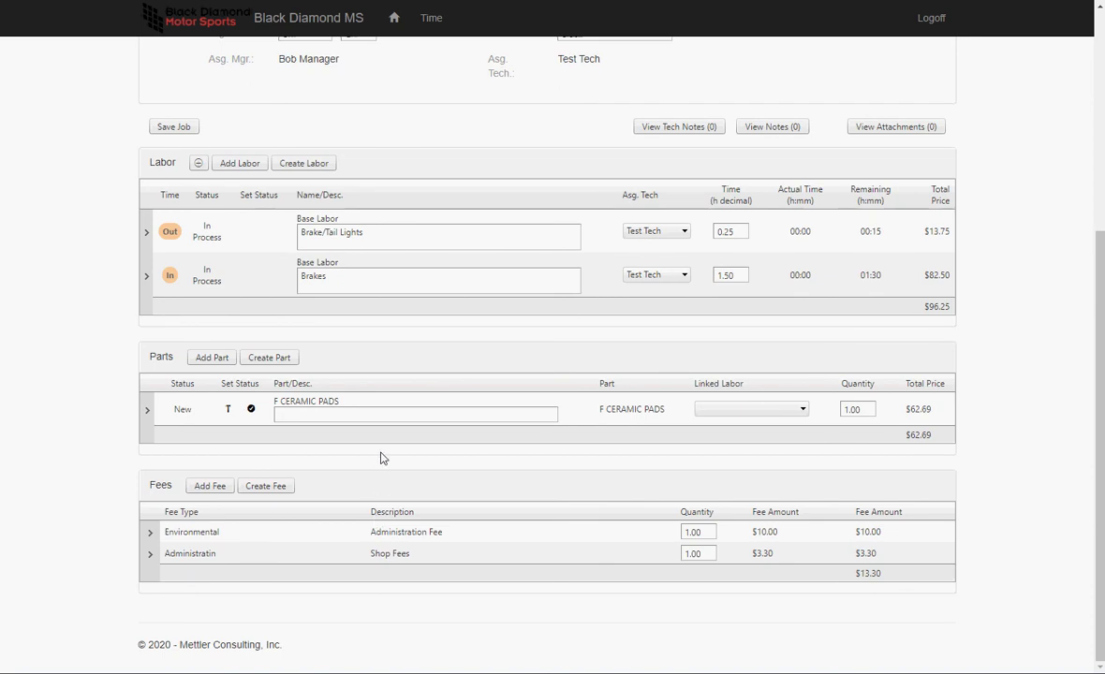
pyautogui.scroll(2, 422, 450)
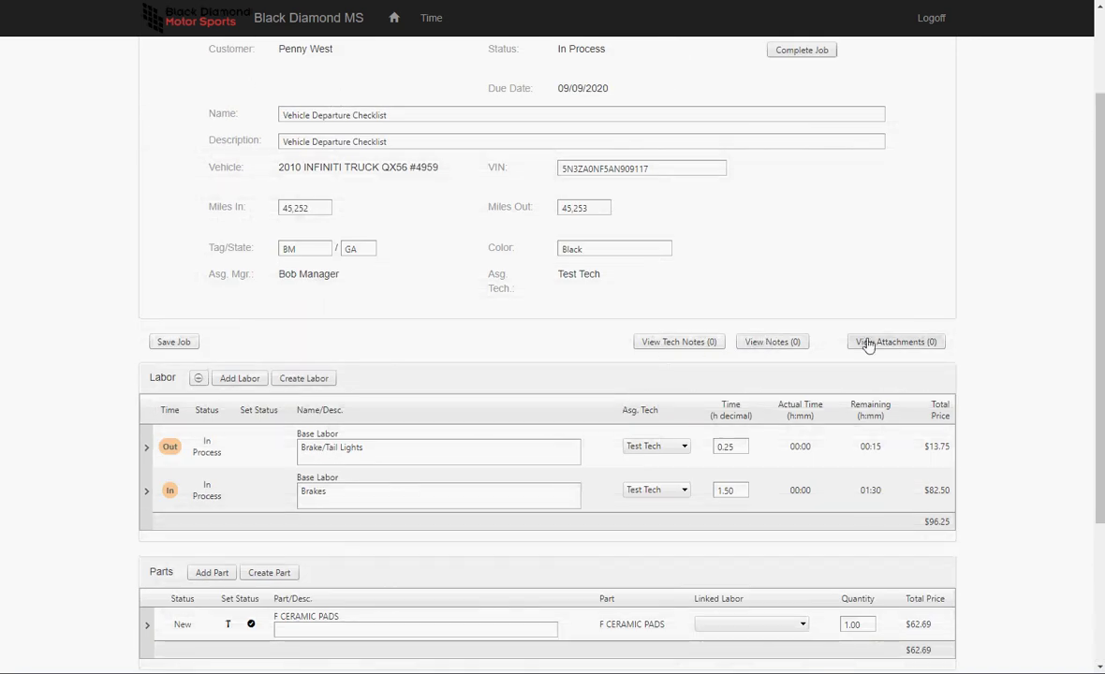
pyautogui.scroll(2, 786, 289)
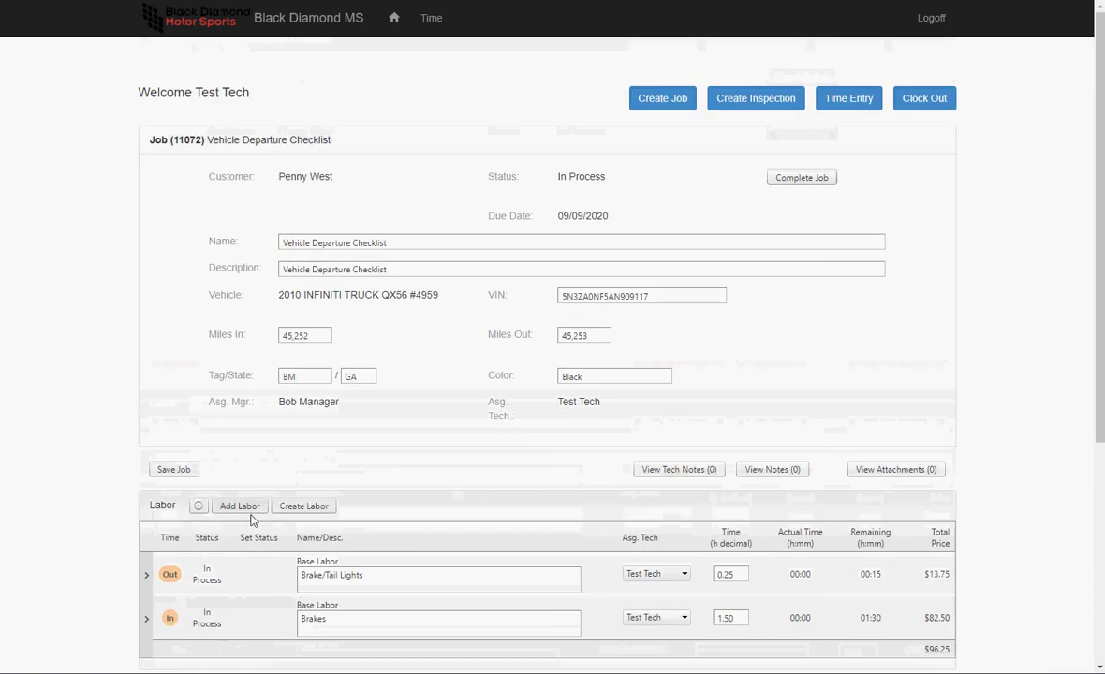
# - Stop the Brake/Tail Lights labor clock, save job 11072, and confirm marking it Complete
pyautogui.click(169, 574)
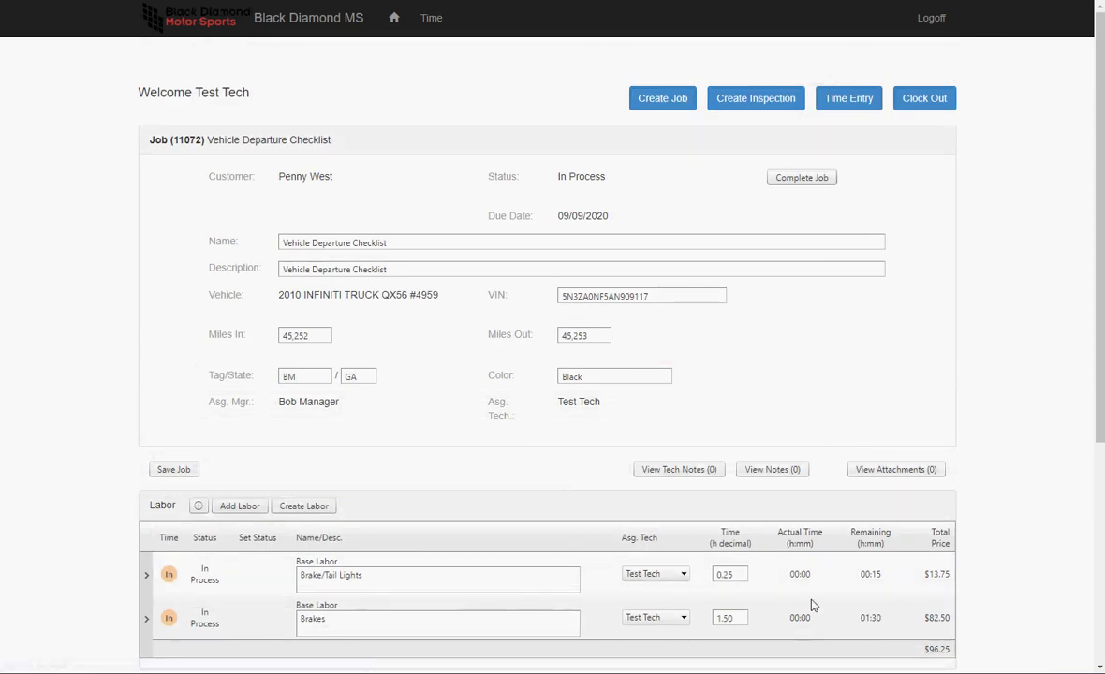
pyautogui.click(157, 472)
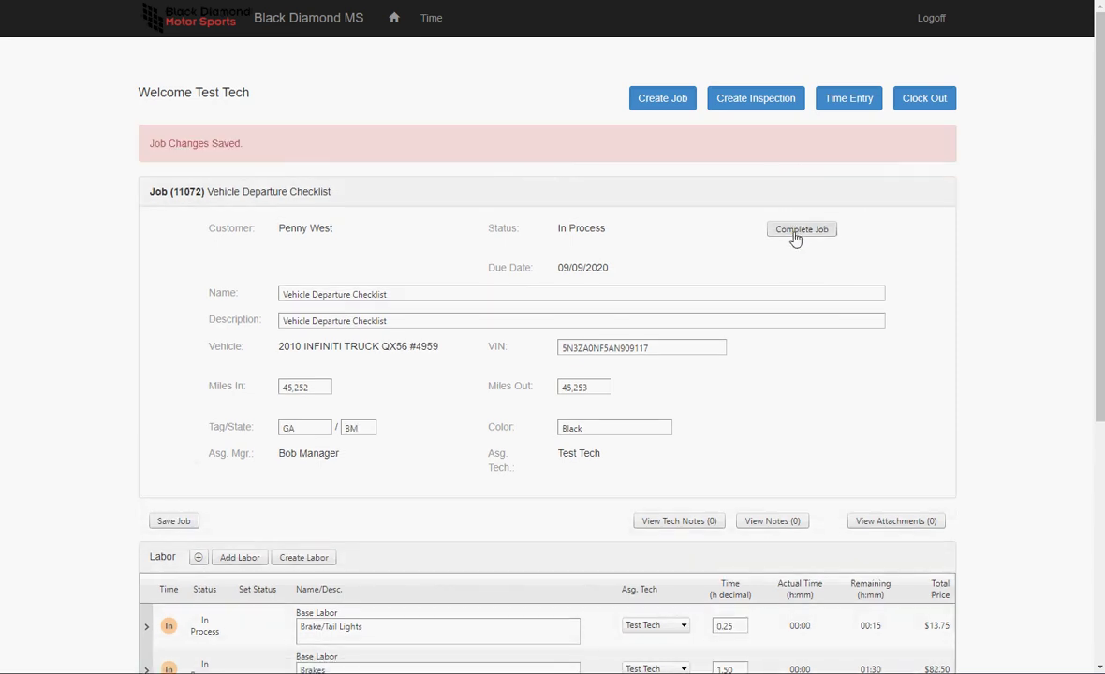
pyautogui.click(794, 234)
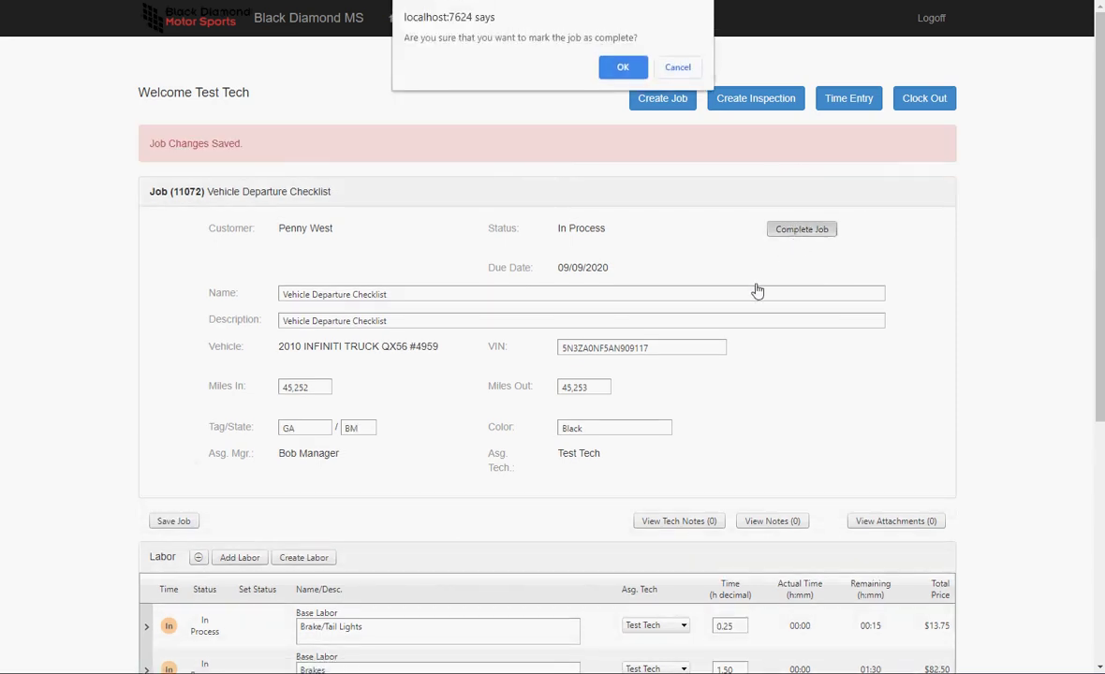
pyautogui.click(620, 67)
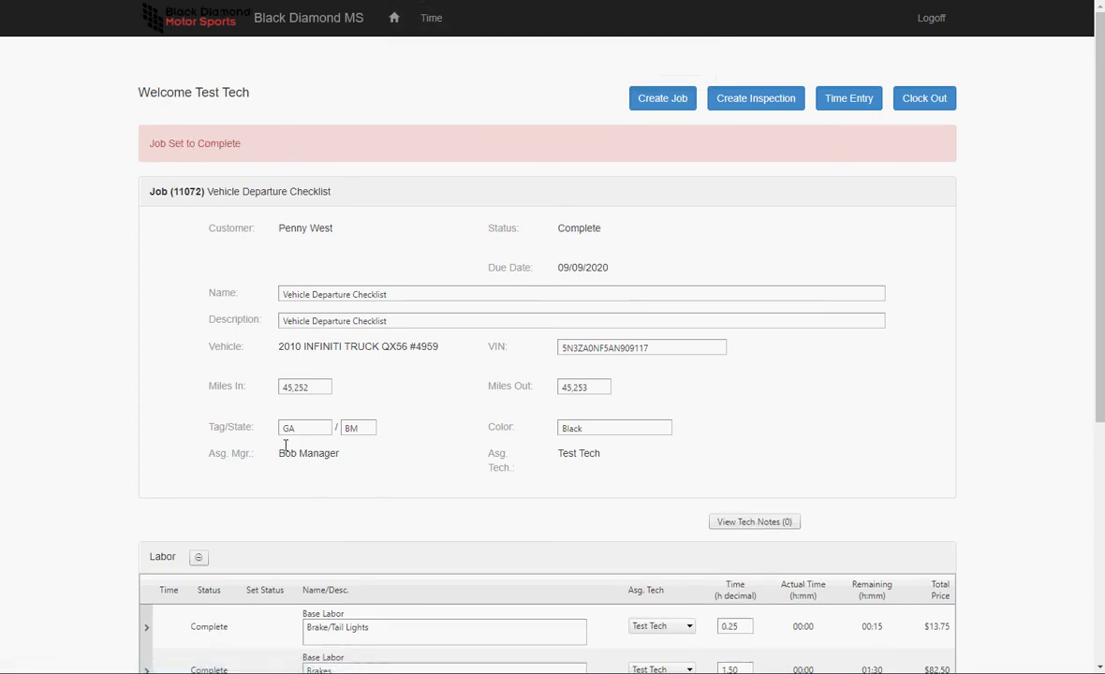
pyautogui.scroll(-3, 488, 471)
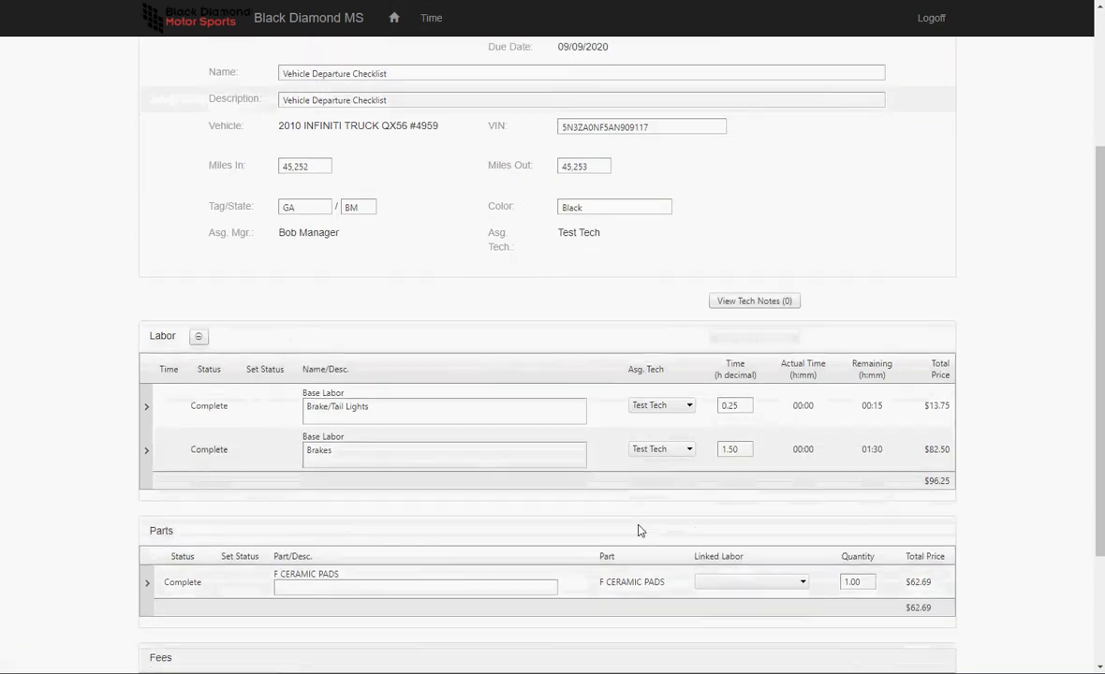
pyautogui.scroll(-1, 639, 531)
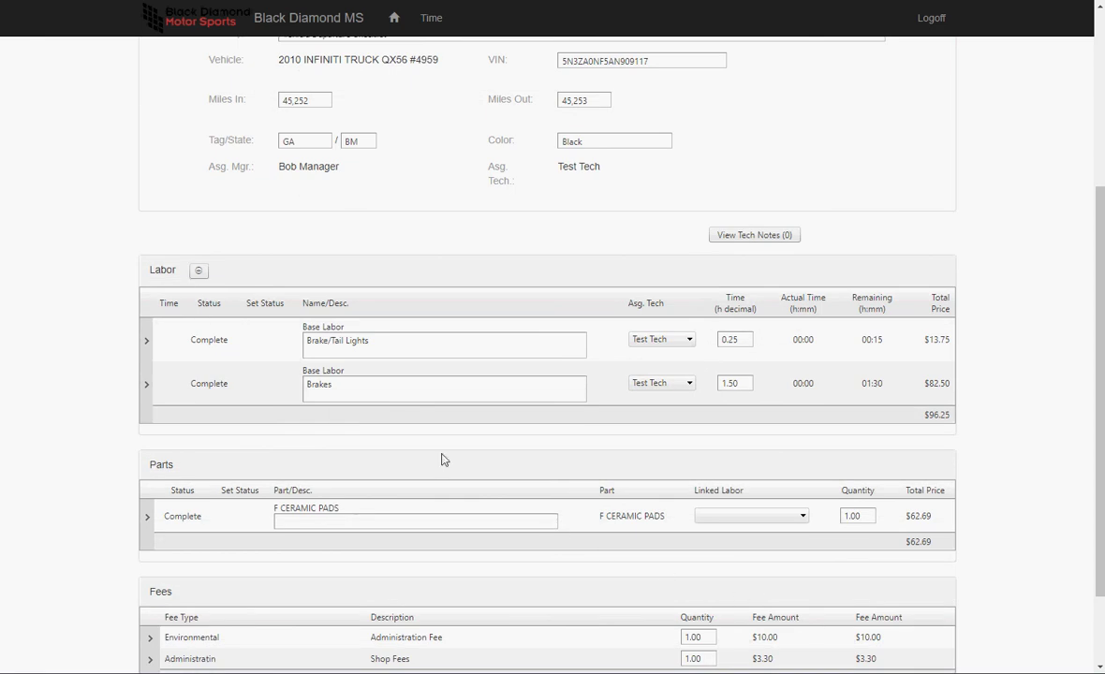
# - Refresh the Shop Methods Open Jobs list and open job 11072, now Complete at $184.30
pyautogui.hotkey('alt', 'Left')
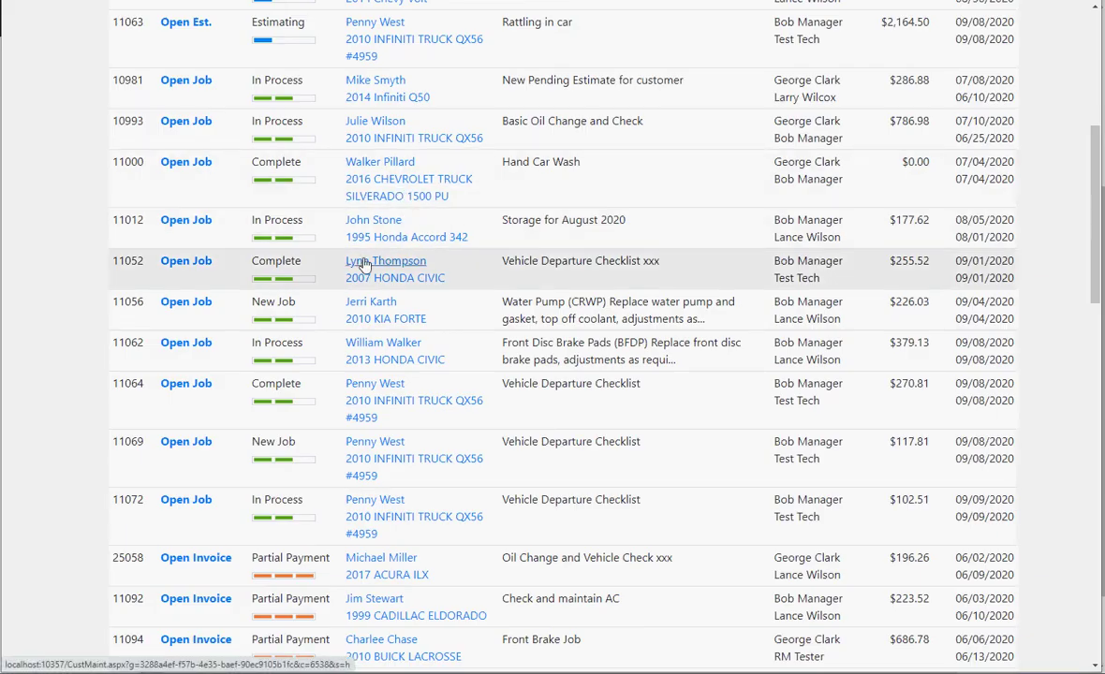
pyautogui.scroll(5, 348, 243)
pyautogui.click(131, 28)
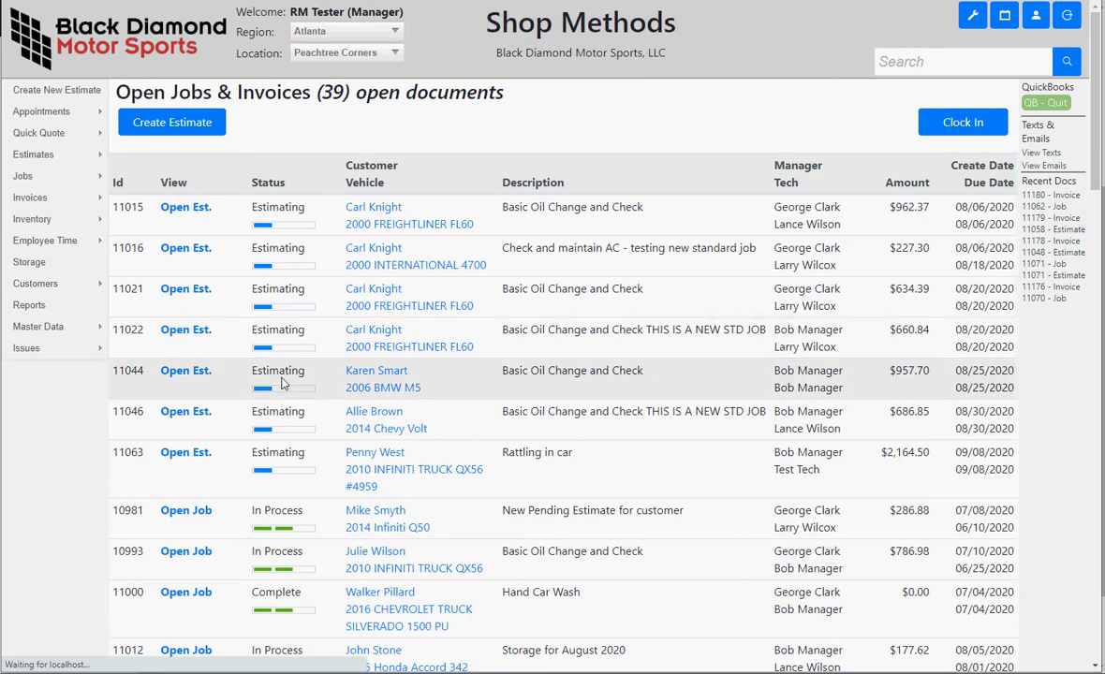
pyautogui.scroll(-5, 346, 504)
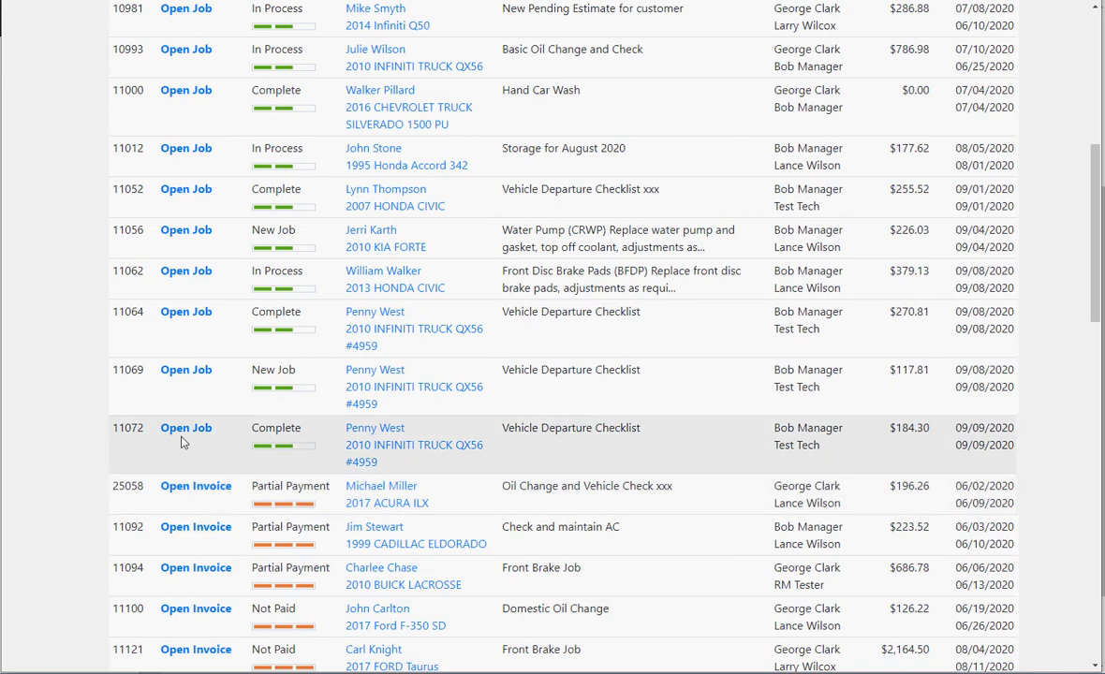
pyautogui.click(183, 432)
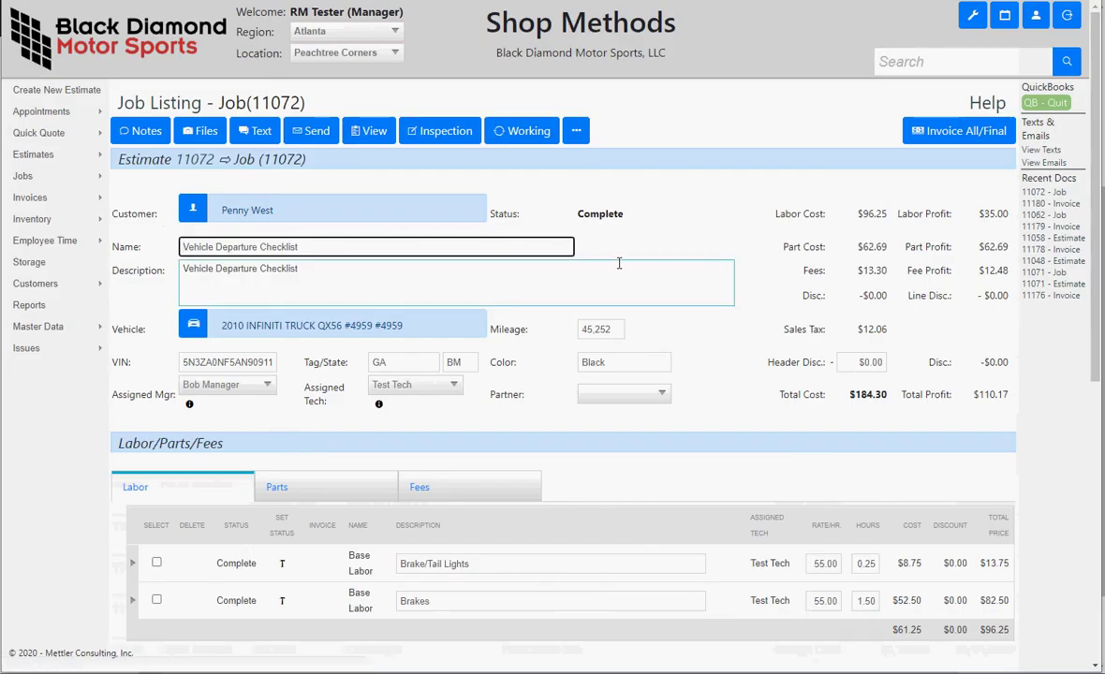
# - Invoice All/Final on job 11072, producing invoice 11181, then view the invoice options
pyautogui.click(925, 138)
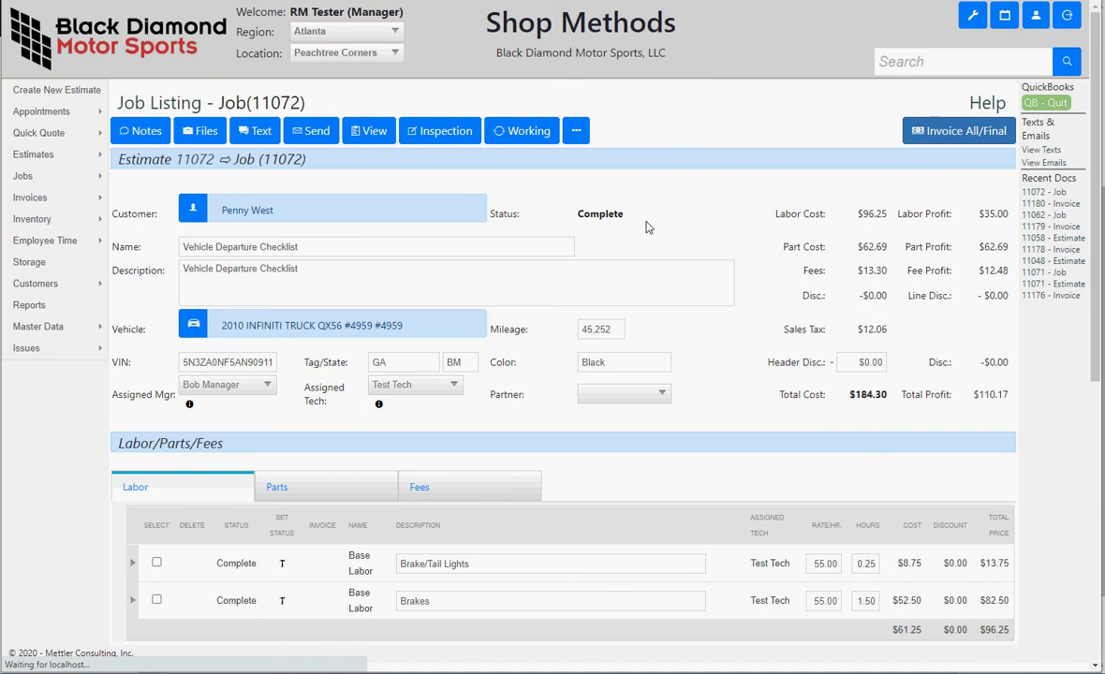
pyautogui.click(621, 370)
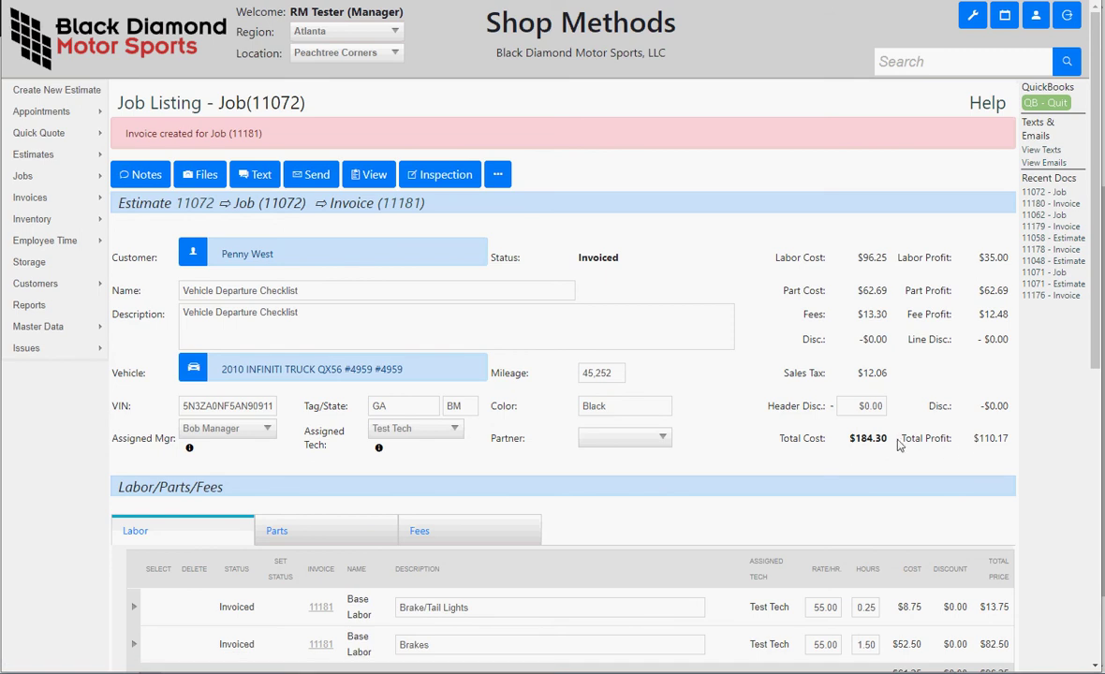
pyautogui.click(38, 198)
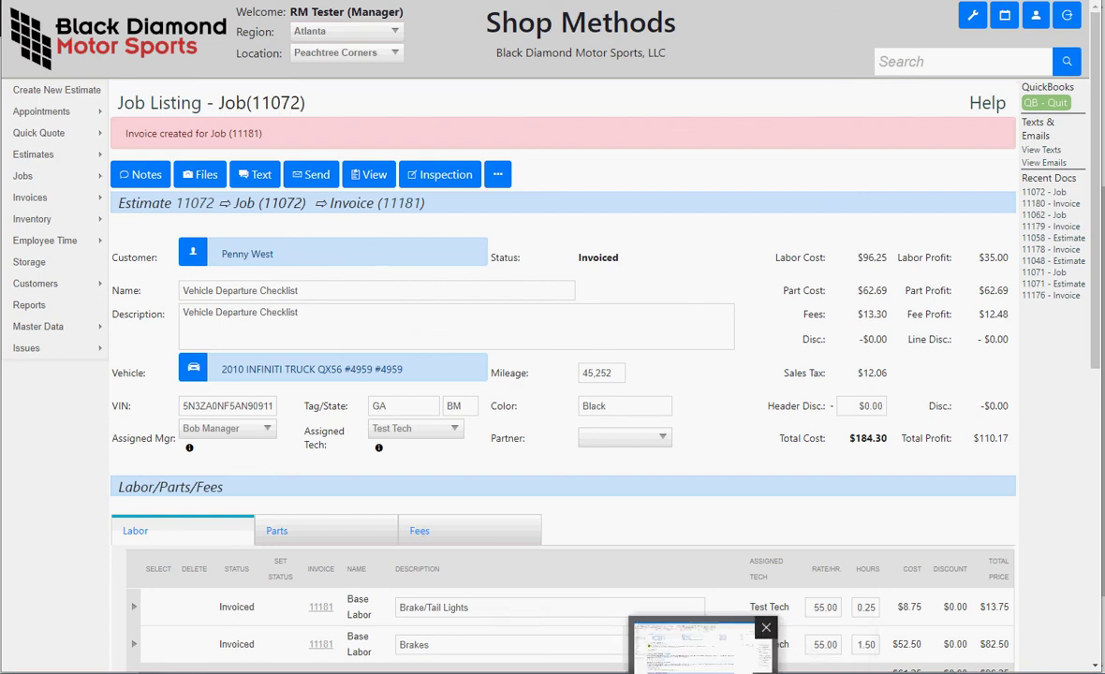
# - Reload the customer portal and bring up the payment form for invoice 11181's $184.30 balance
pyautogui.click(815, 650)
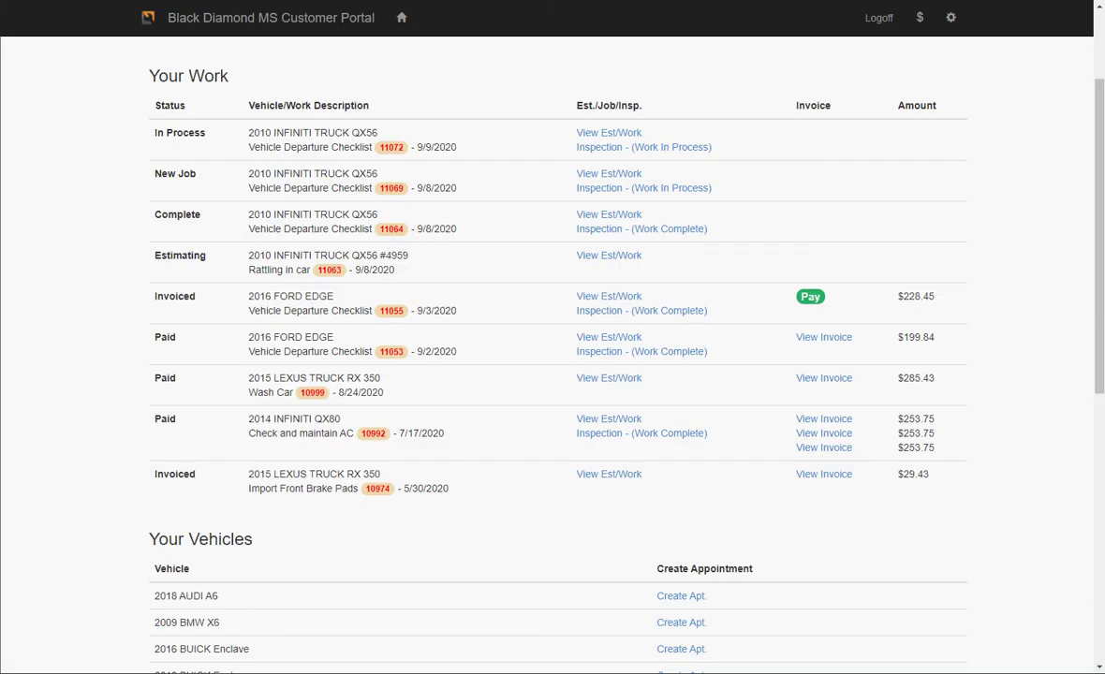
pyautogui.click(264, 26)
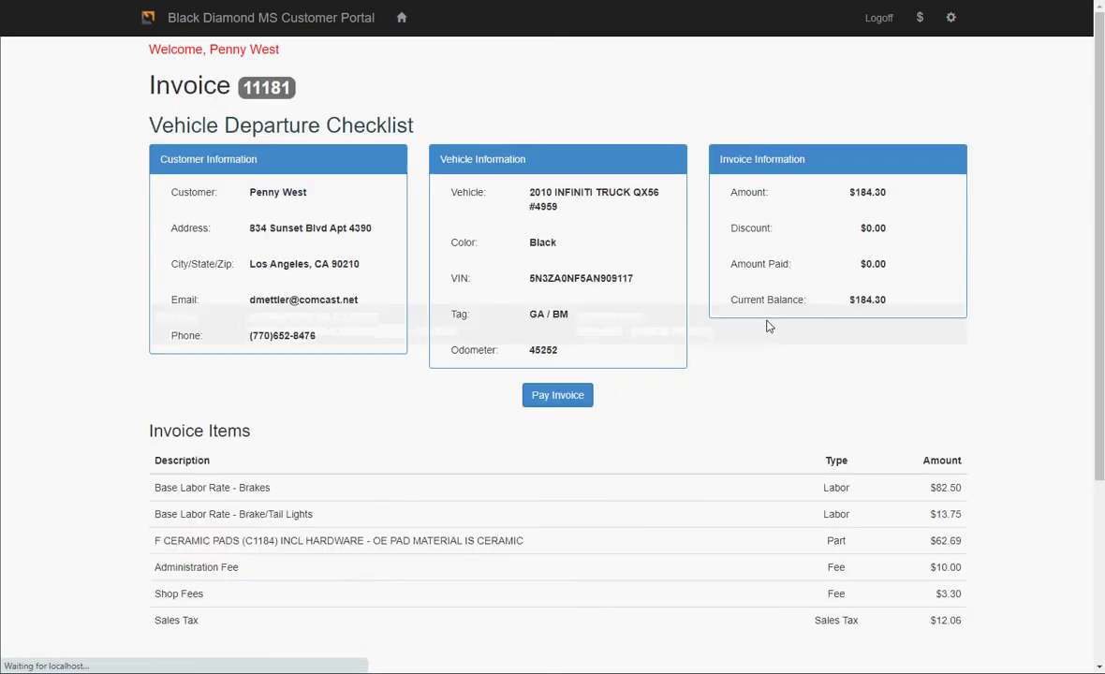
pyautogui.click(560, 398)
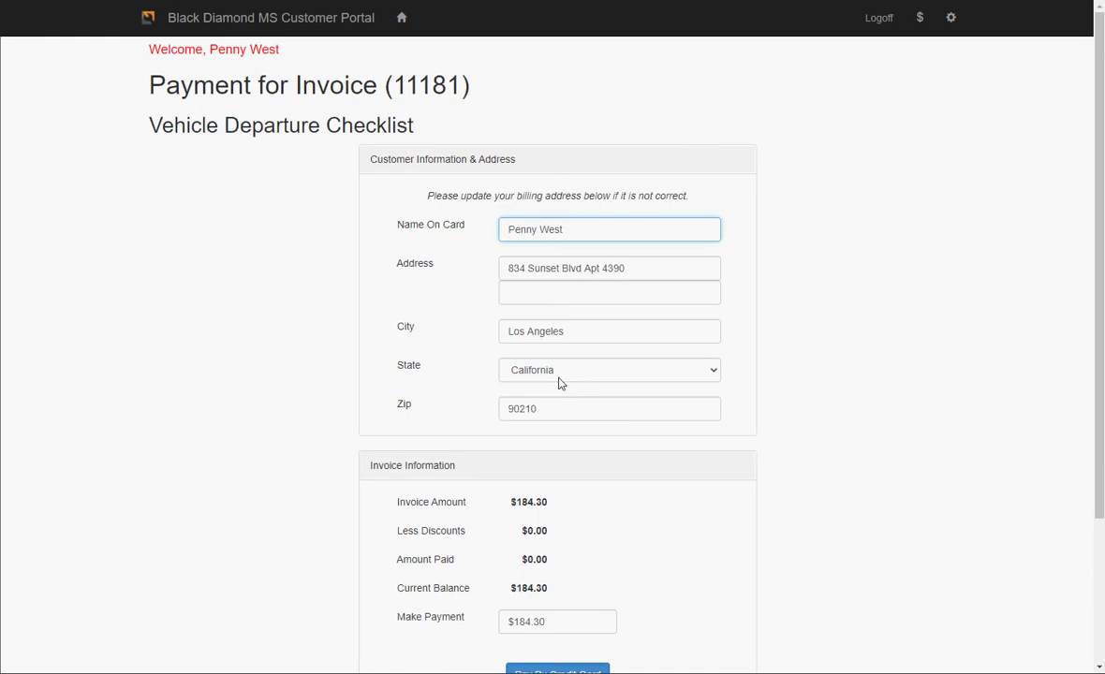
pyautogui.scroll(-3, 560, 382)
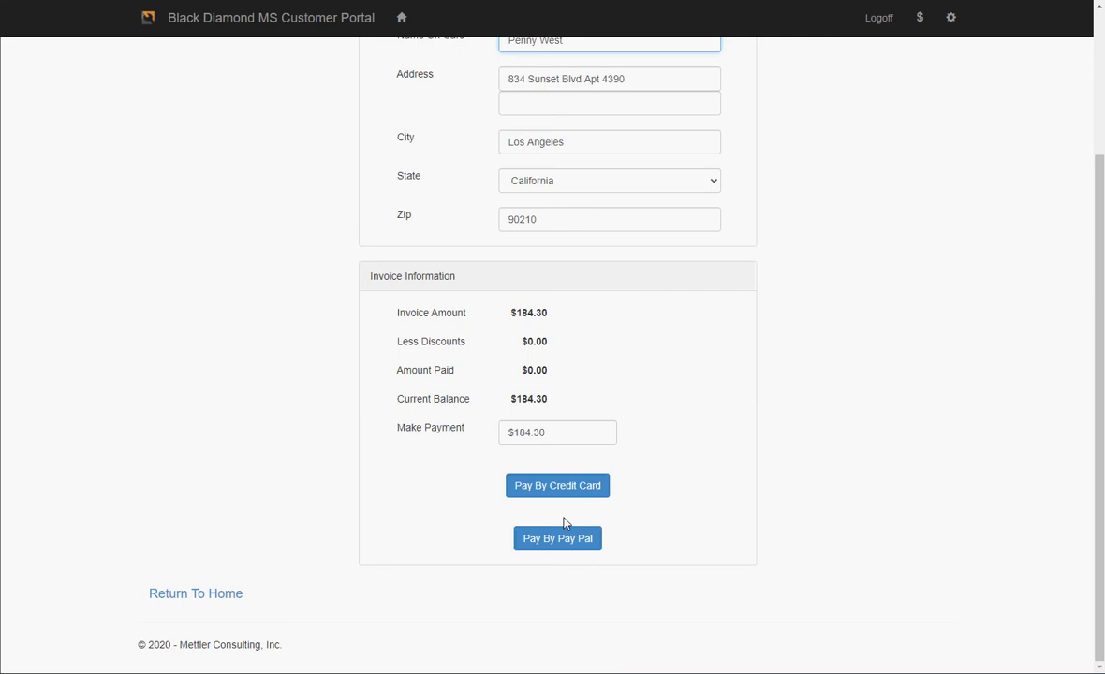
# - Pay invoice 11181's $184.30 by credit card using the card number, expiration and security code, declining to save the card
pyautogui.click(568, 488)
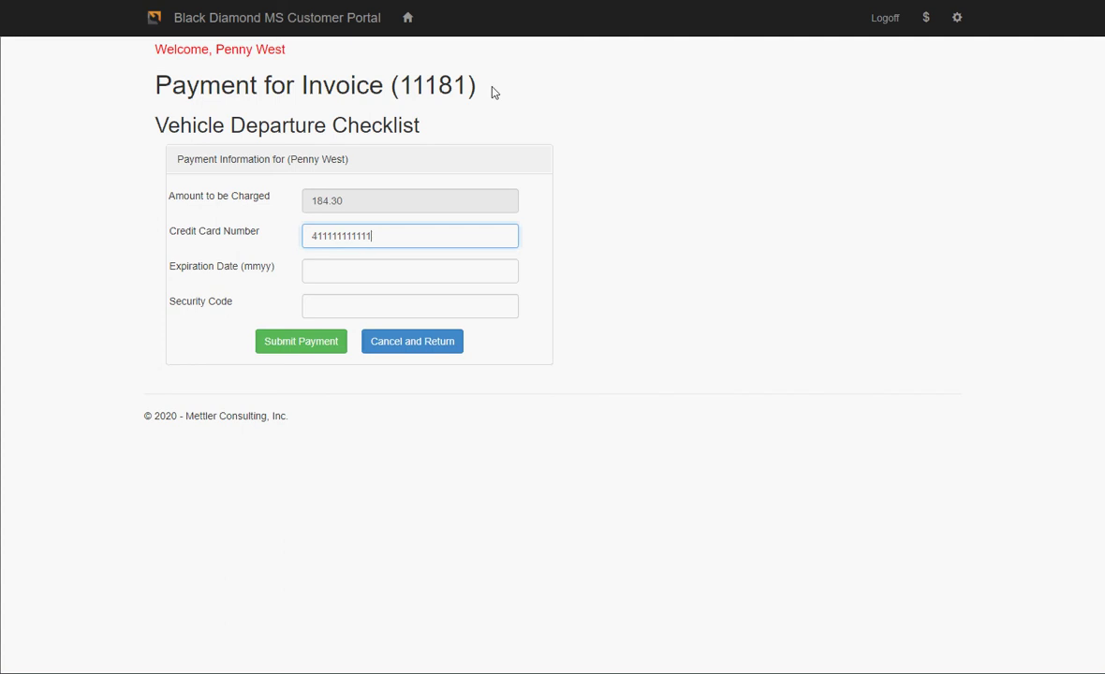
pyautogui.write('111')
pyautogui.press('Tab')
pyautogui.write('05')
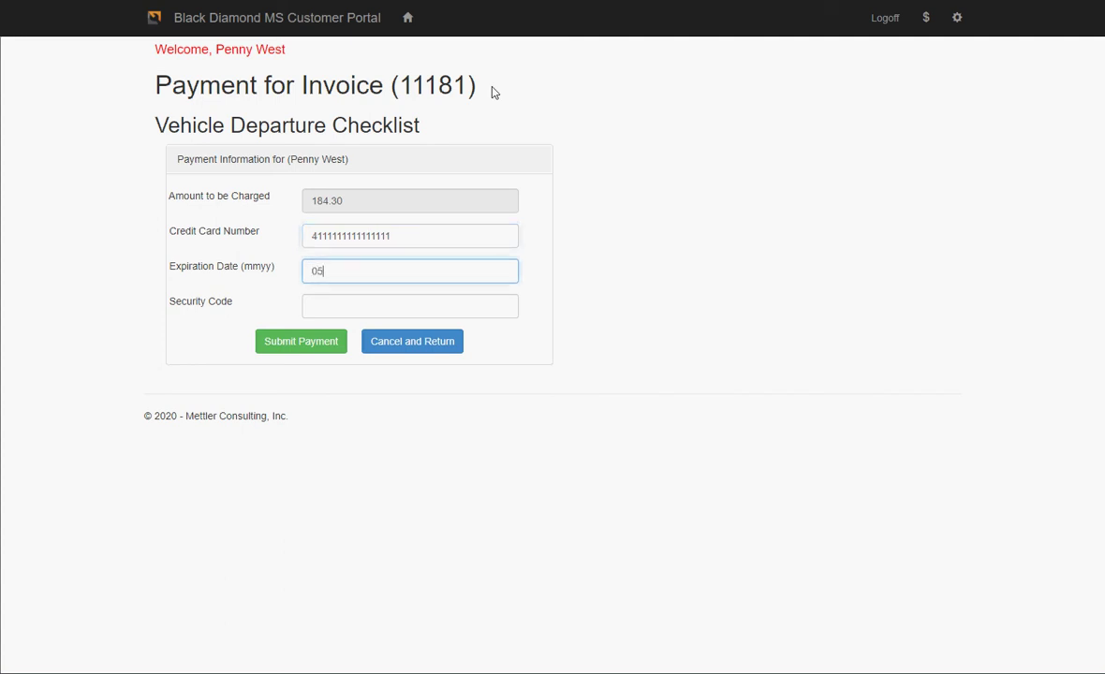
pyautogui.press('Tab')
pyautogui.write('46')
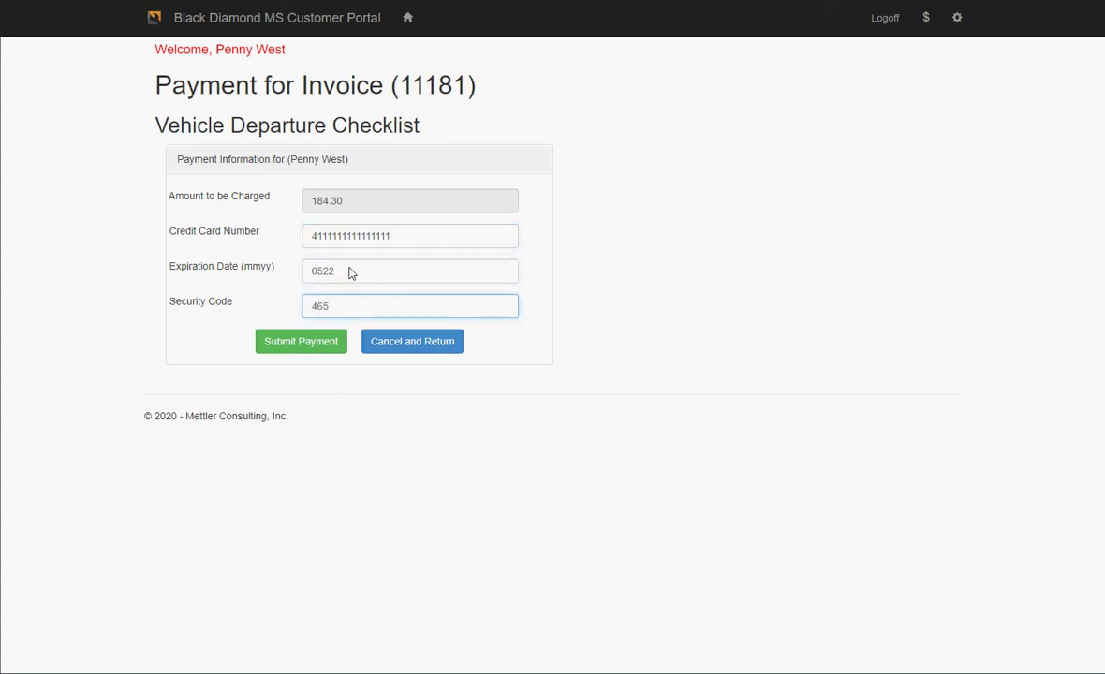
pyautogui.click(312, 344)
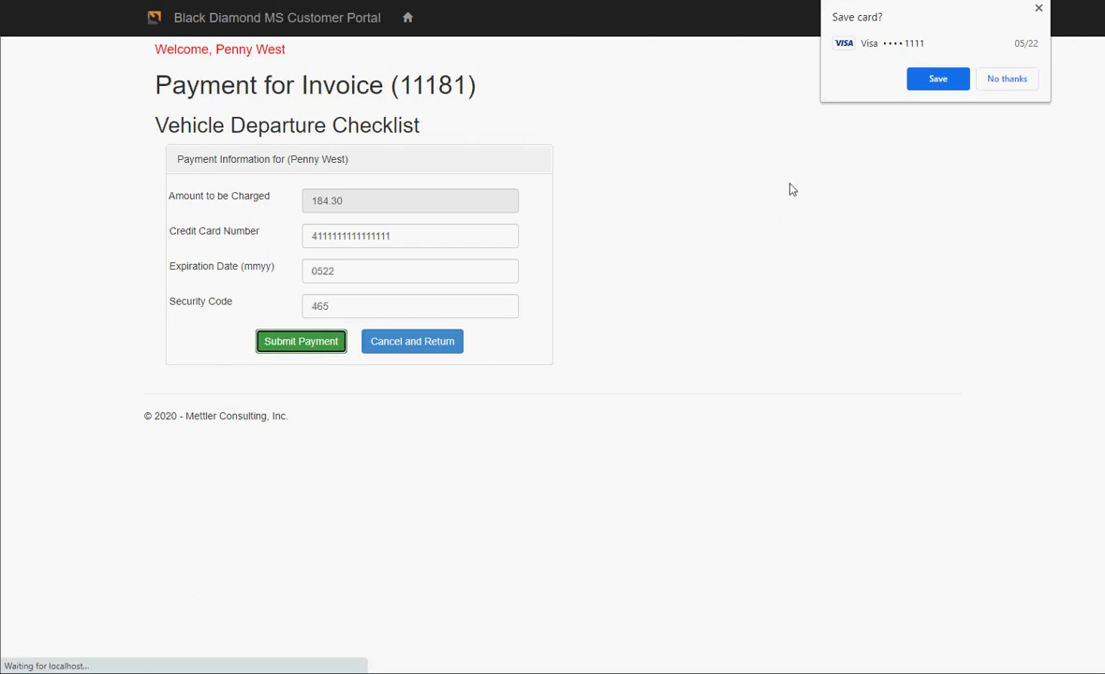
pyautogui.click(1038, 9)
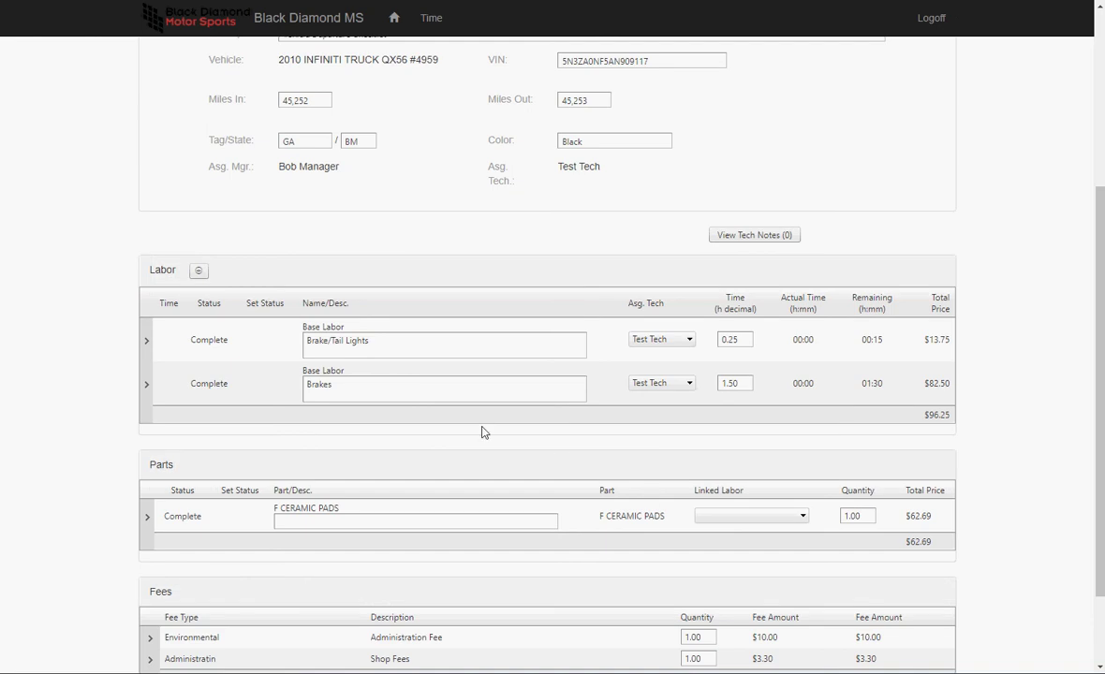
# - Return the tech portal to its home page
pyautogui.scroll(5, 481, 432)
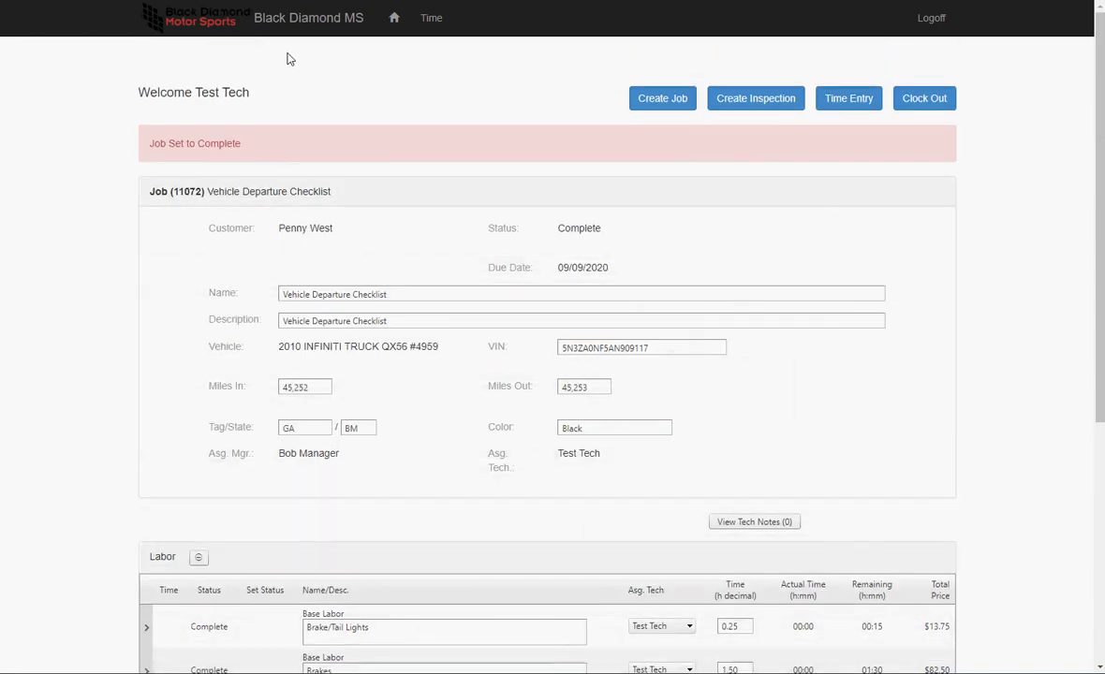
pyautogui.click(362, 78)
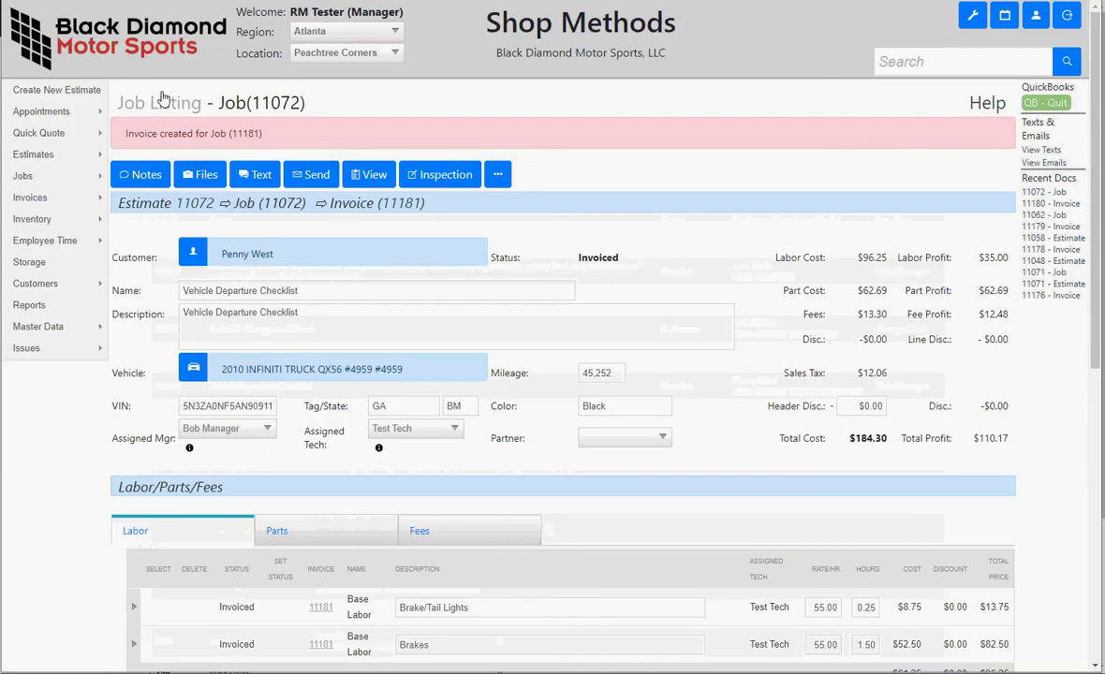
# - Reopen job 11072 and invoice 11181 to confirm the Paid status, then return to the open jobs list
pyautogui.click(147, 93)
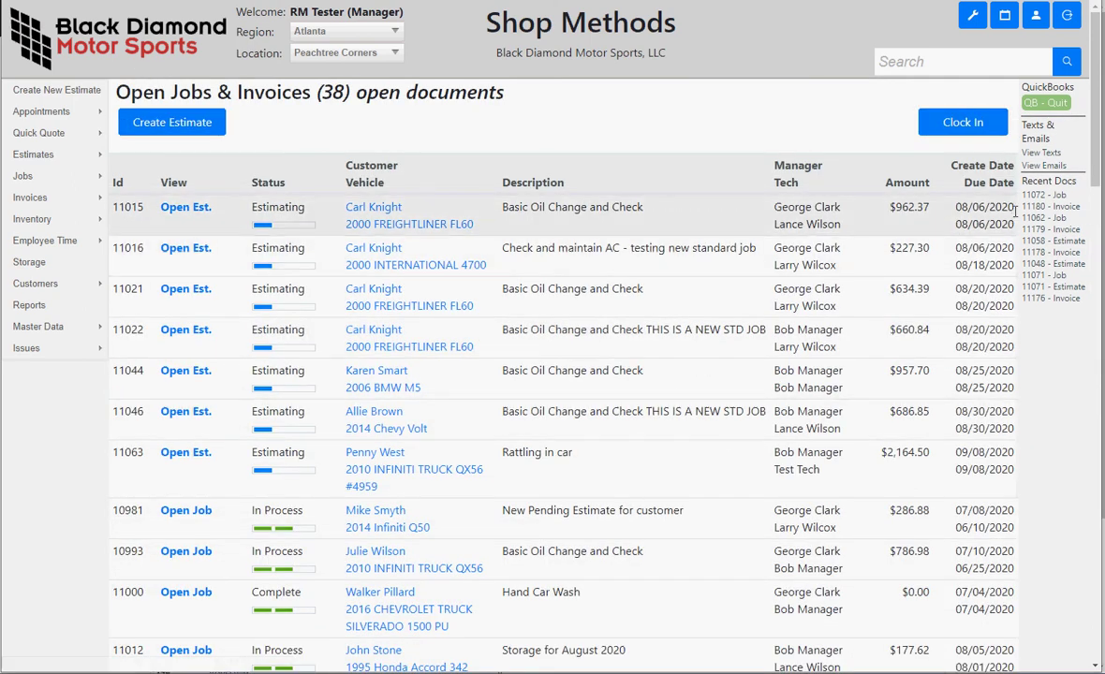
pyautogui.click(1033, 200)
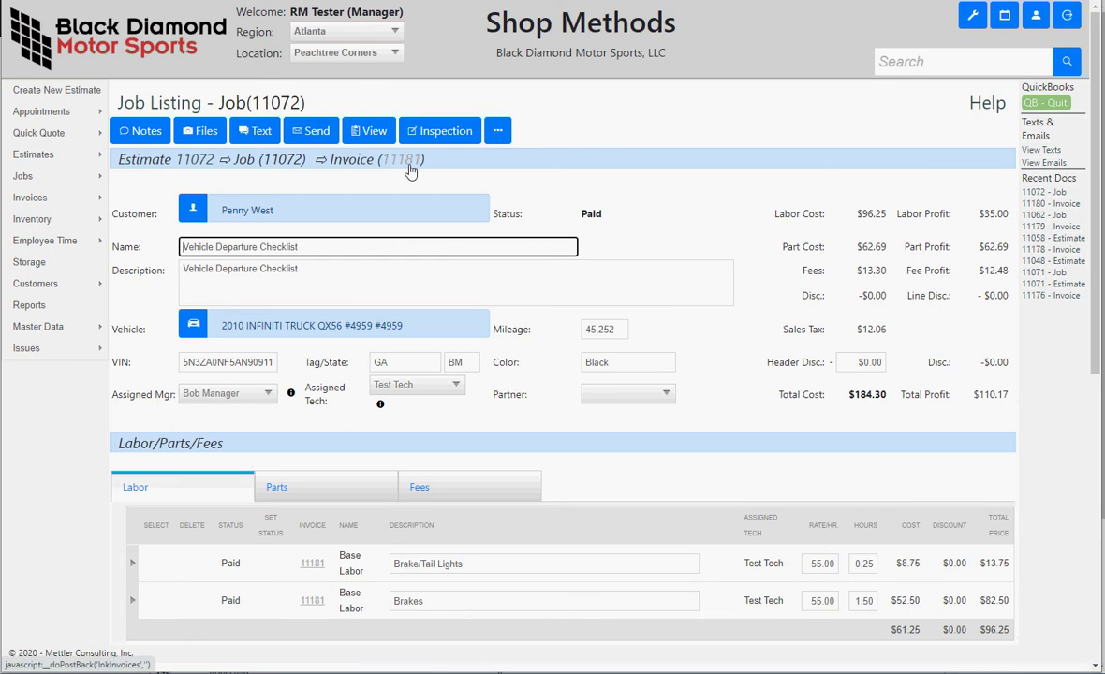
pyautogui.doubleClick(604, 218)
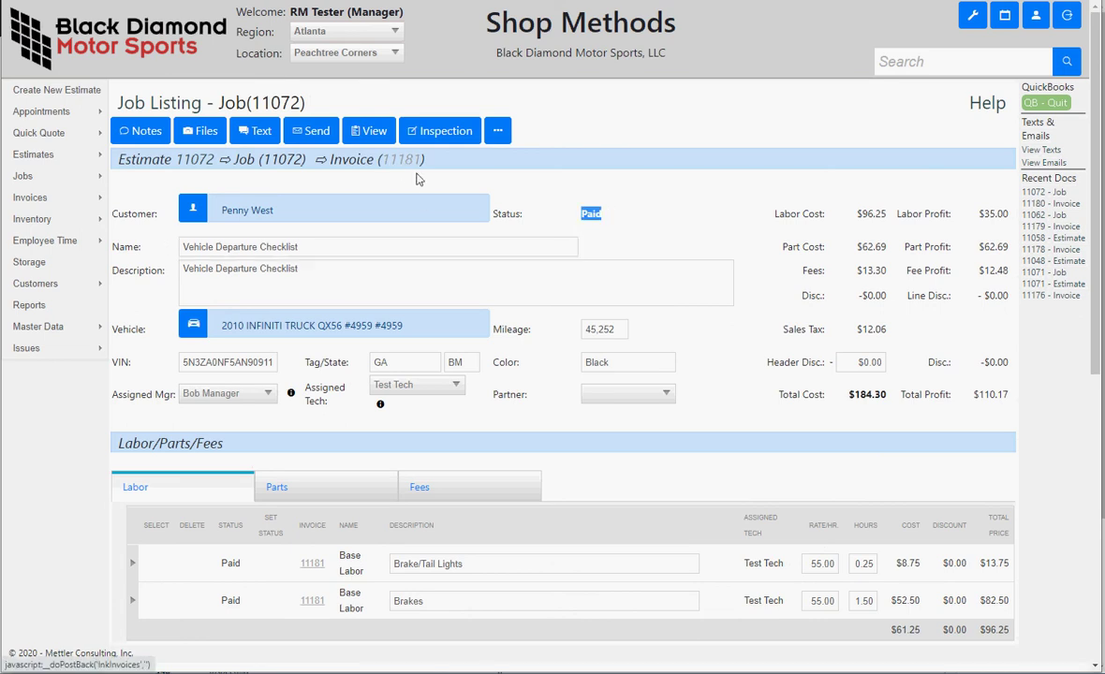
pyautogui.click(379, 160)
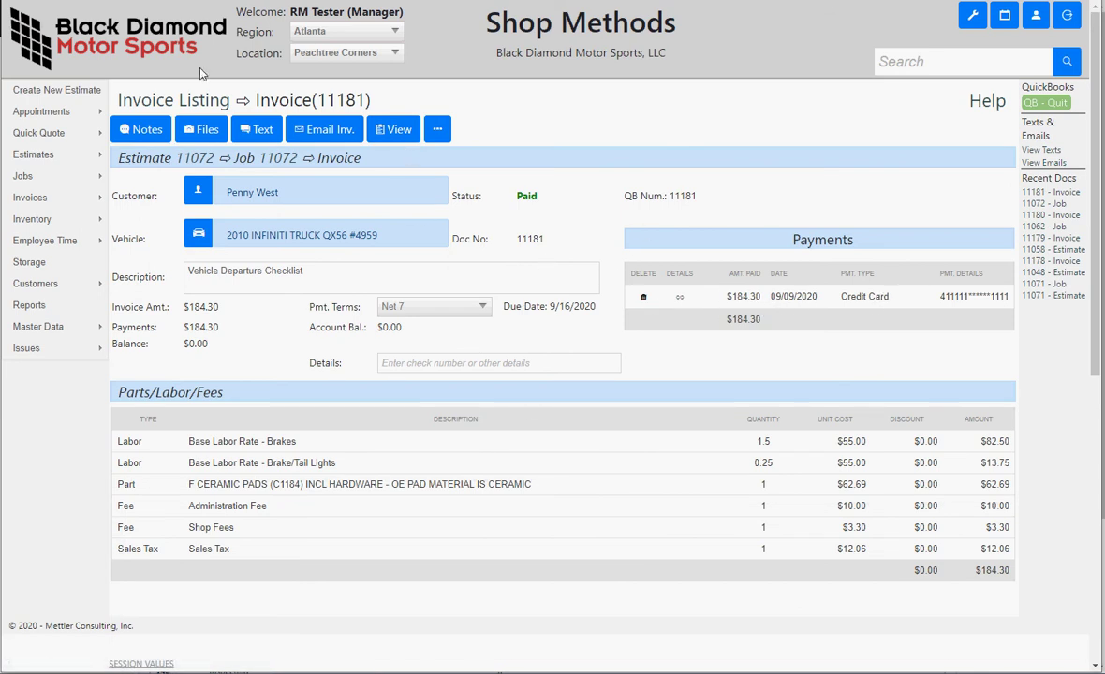
pyautogui.click(133, 47)
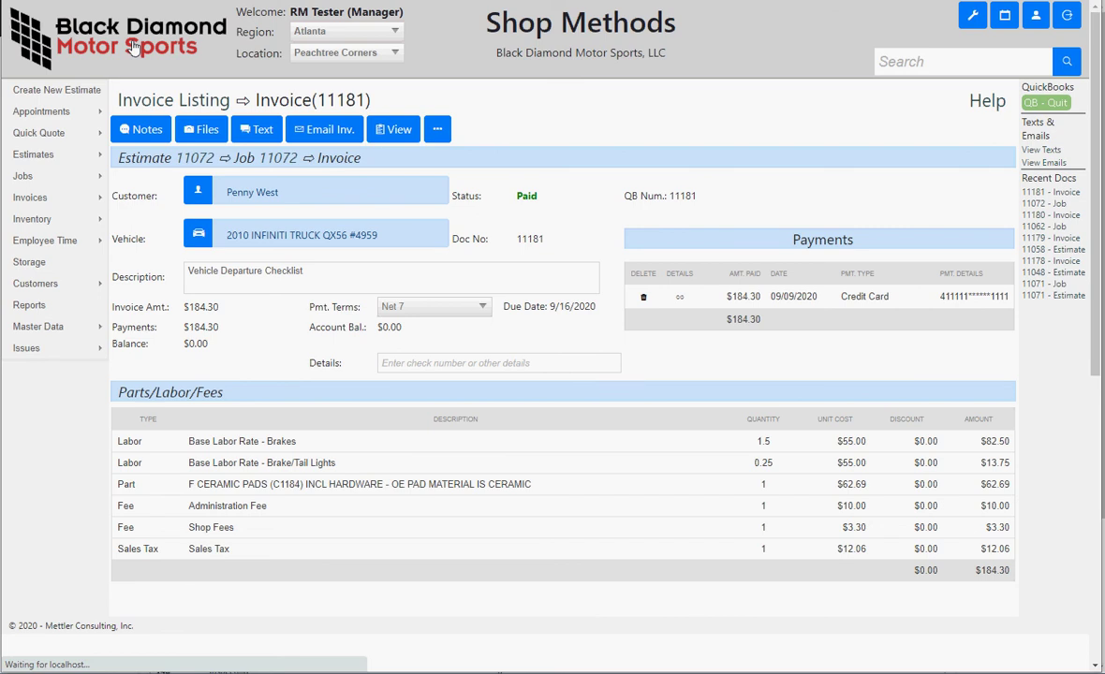